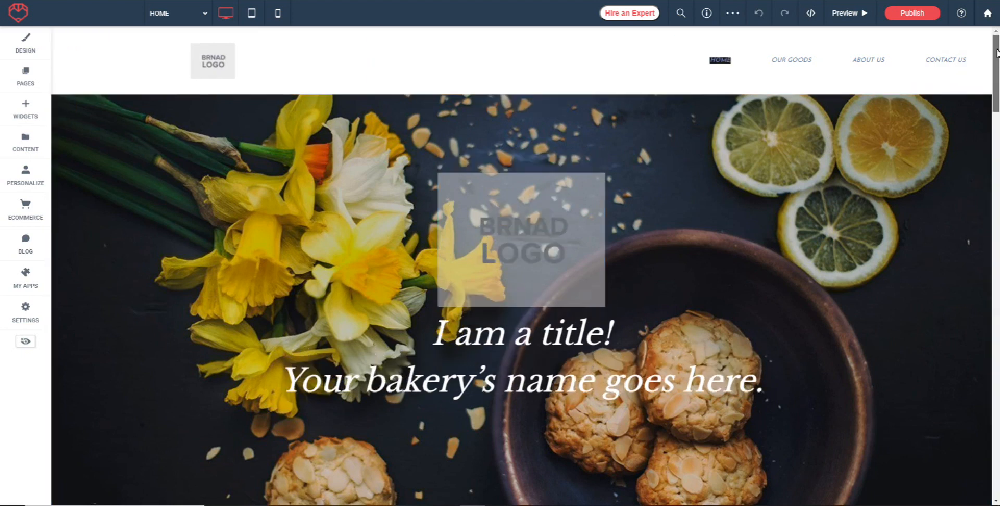
Step: Add a Button widget in the blank area directly below the hero banner of the Home page
scroll(521, 300, down, 3)
drag(995, 99, 995, 106)
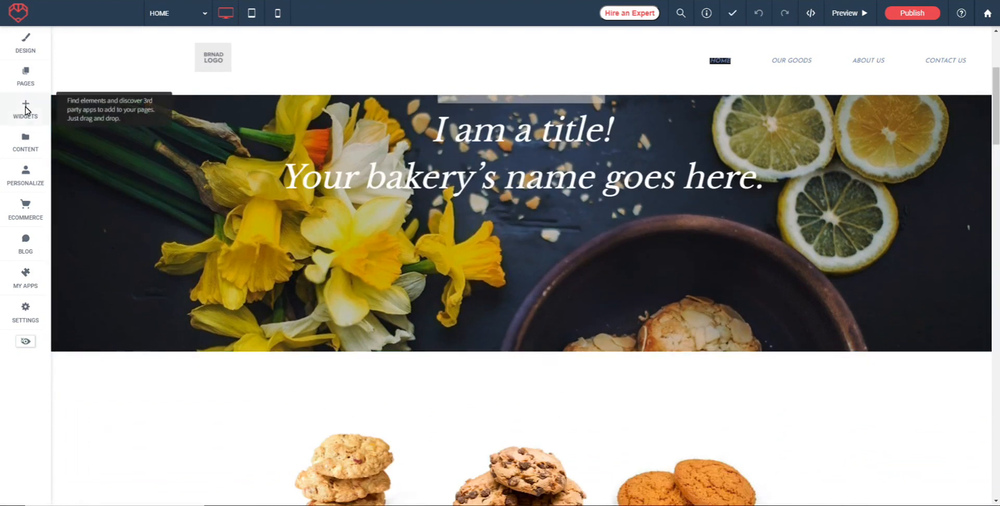
click(22, 111)
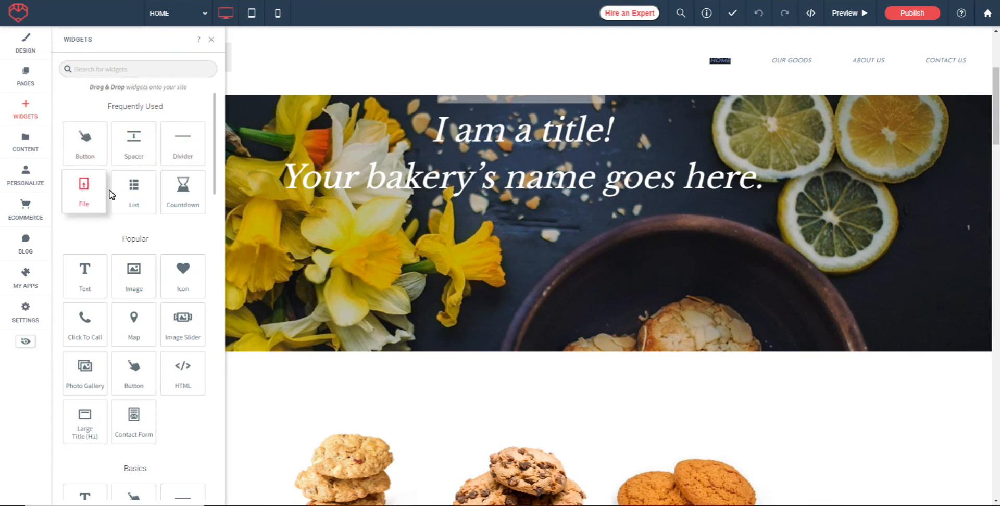
scroll(168, 365, down, 2)
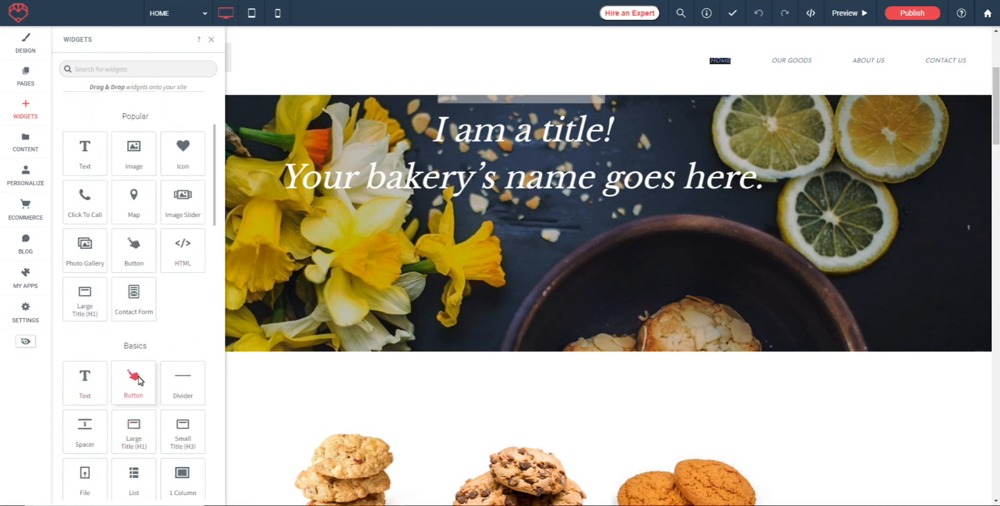
drag(139, 397, 531, 382)
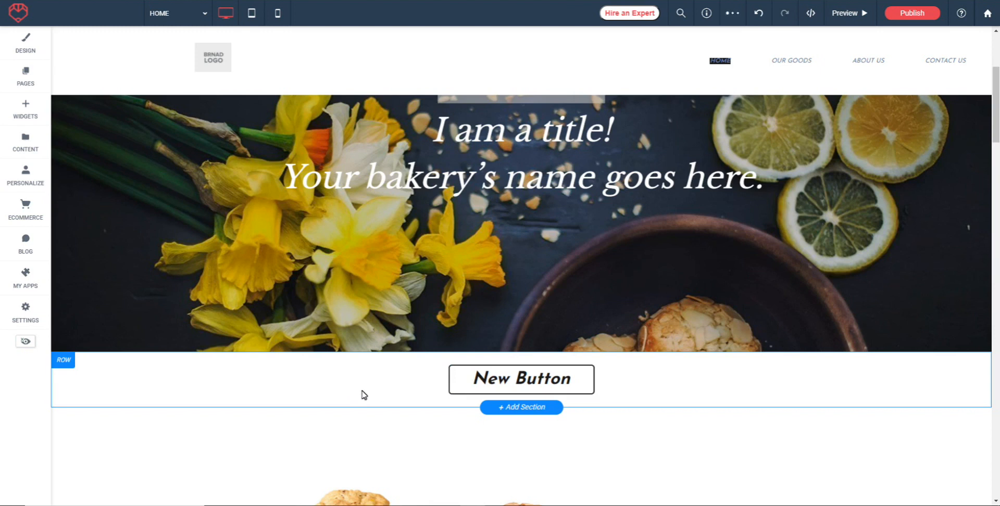
Step: Apply the plain pill-shaped layout without an icon to the site's global buttons
click(26, 47)
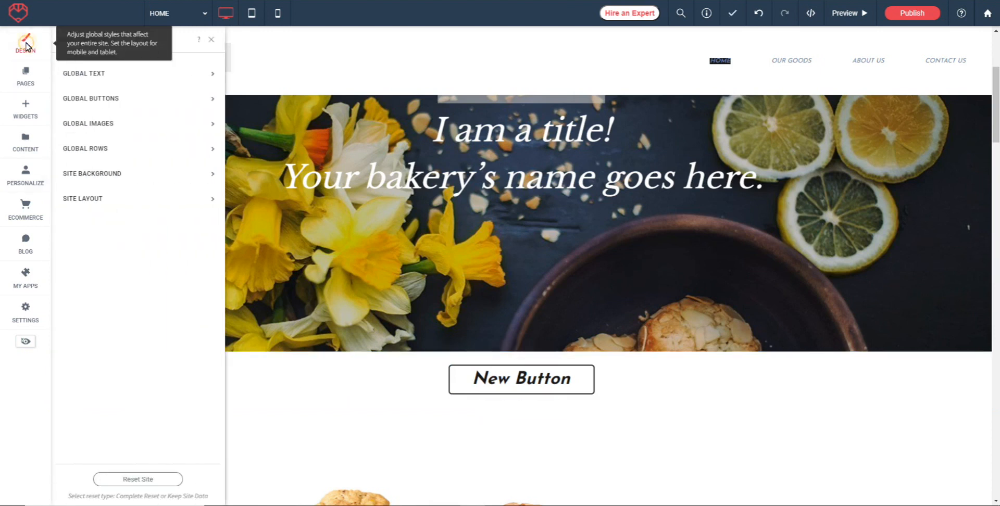
click(84, 99)
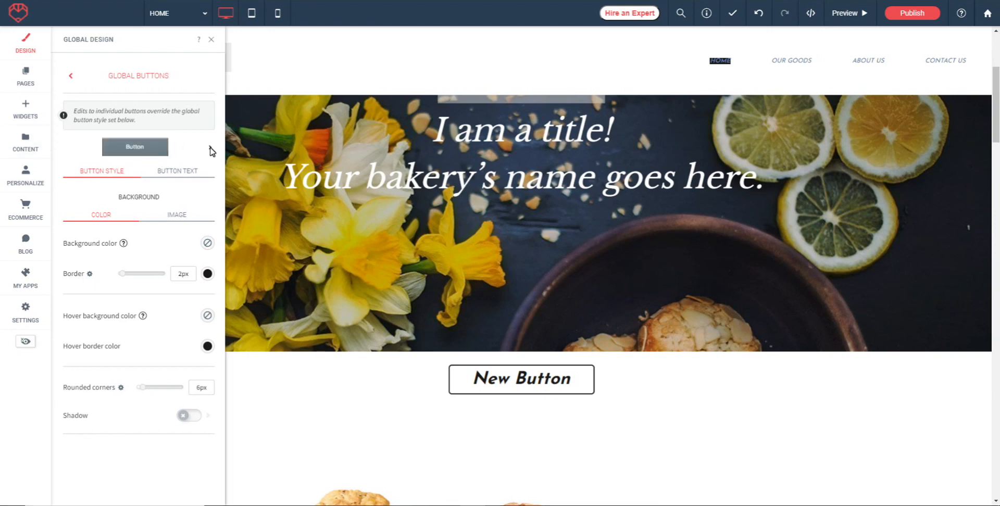
click(210, 148)
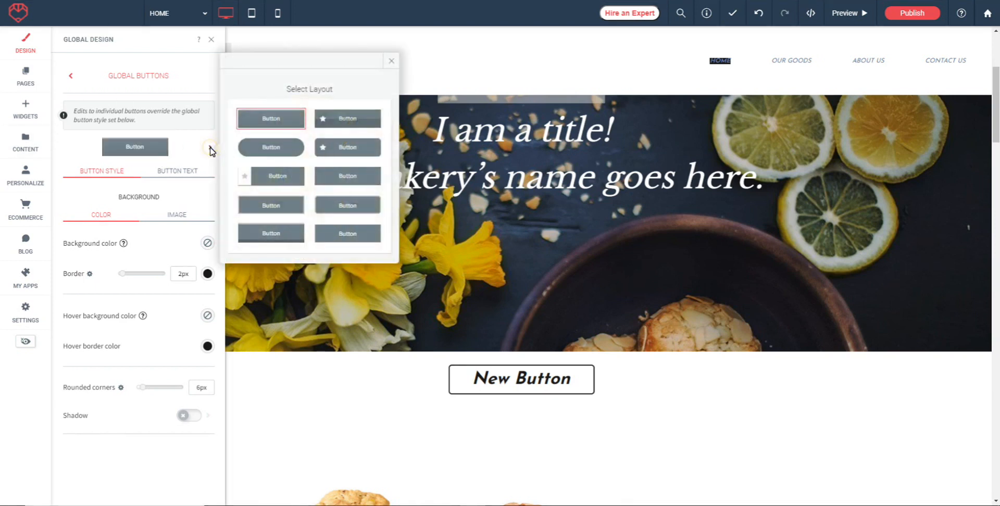
click(276, 150)
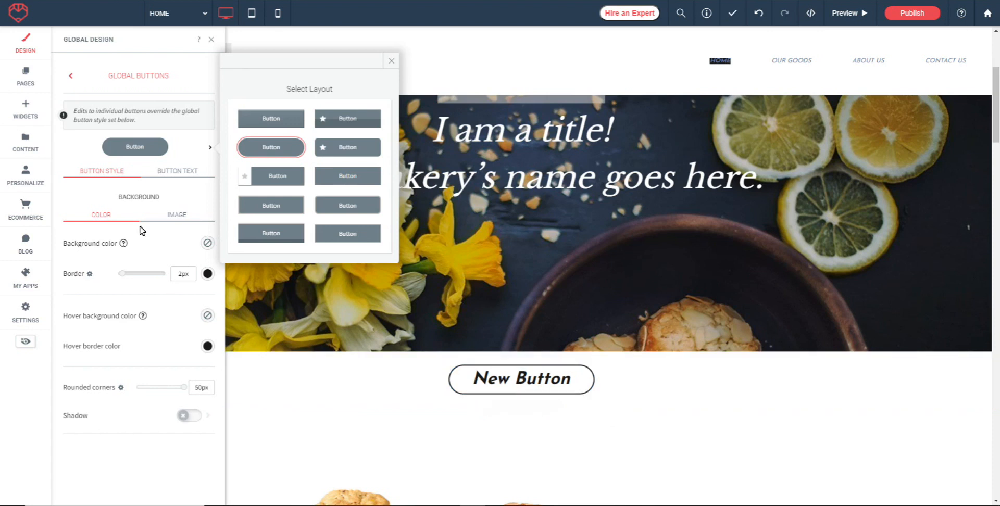
click(151, 205)
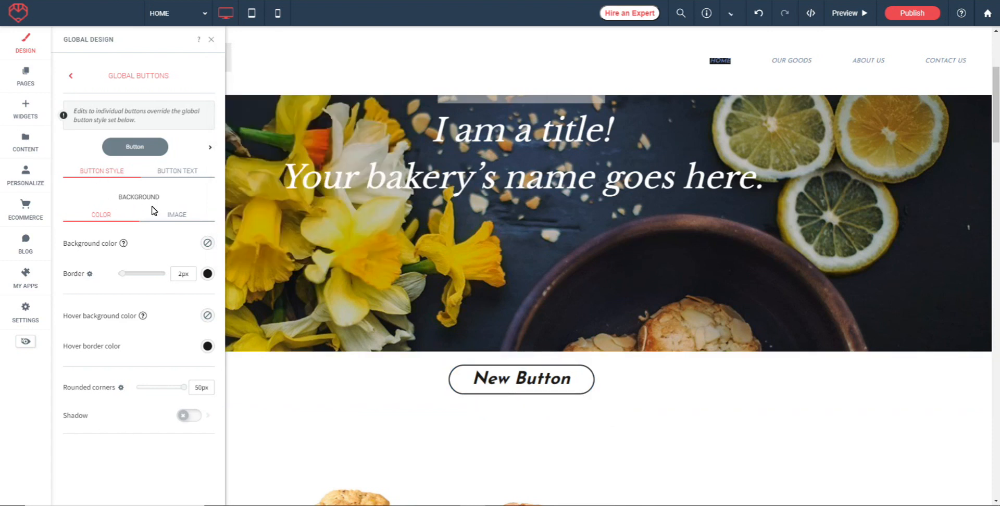
Step: Set the global button background color to #687da6 and the border color to the recent red #c32b2b
click(207, 243)
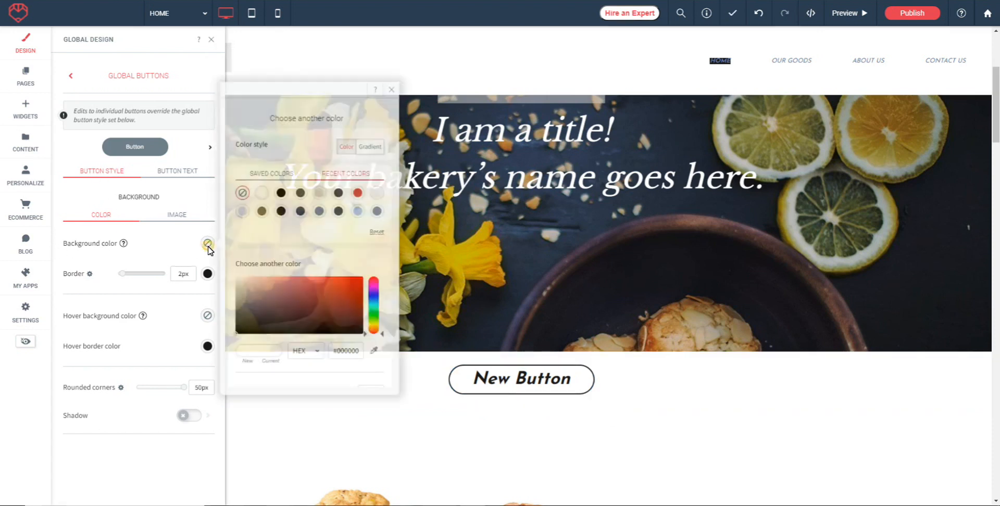
click(320, 214)
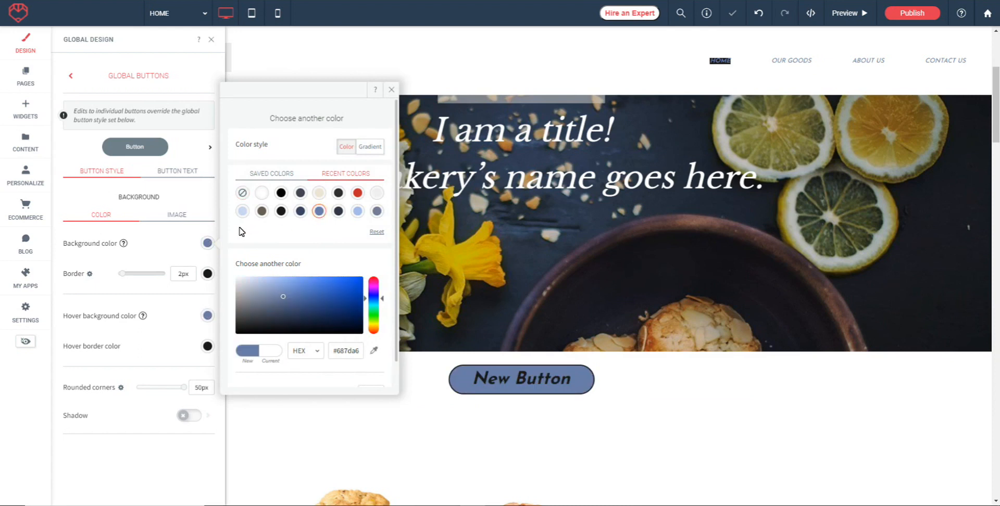
click(168, 237)
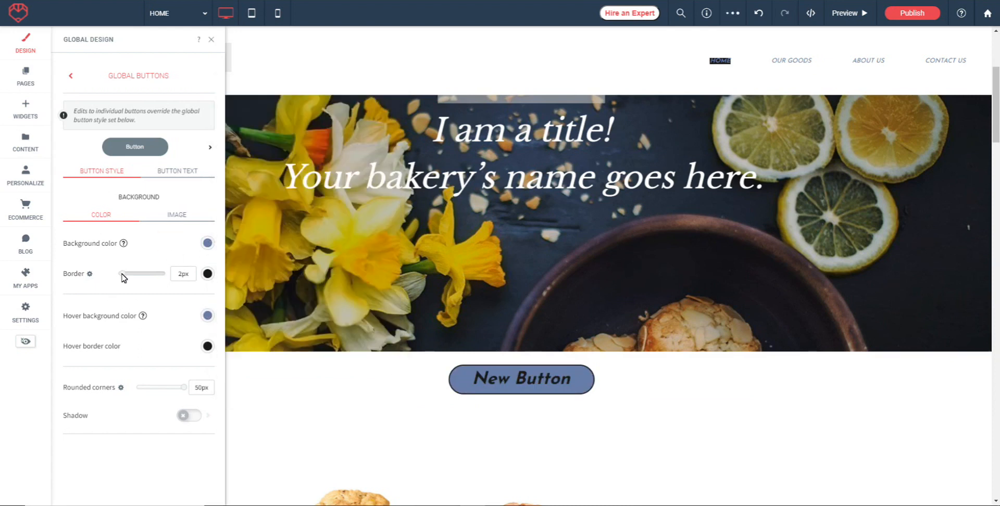
click(207, 273)
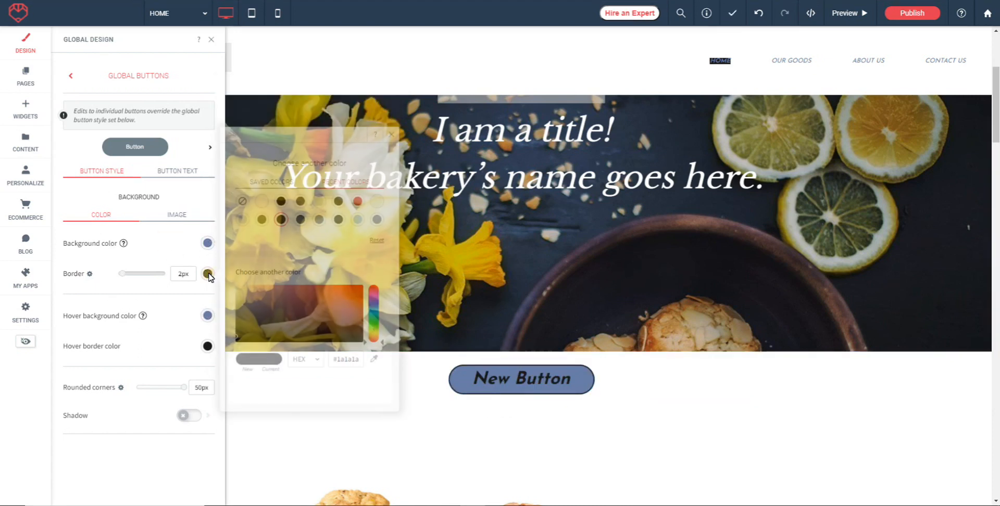
click(357, 201)
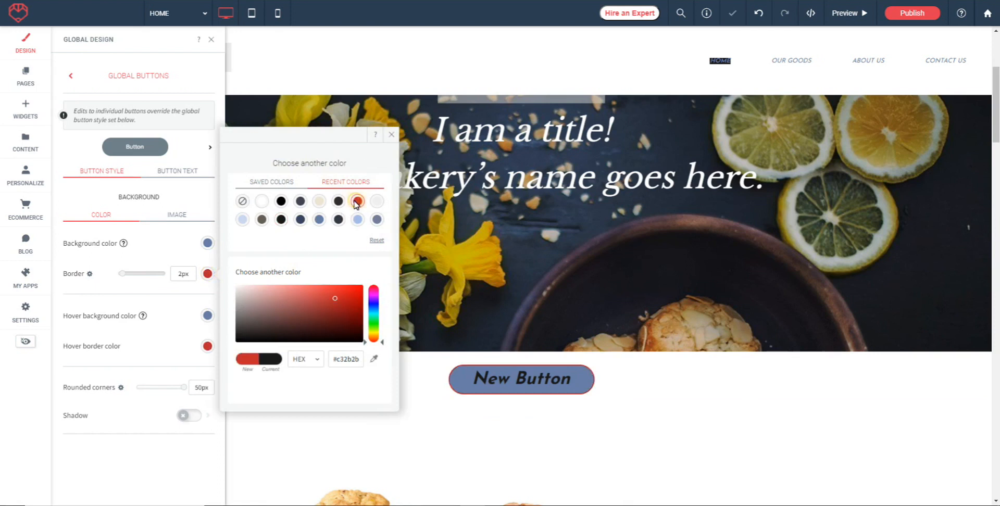
click(160, 239)
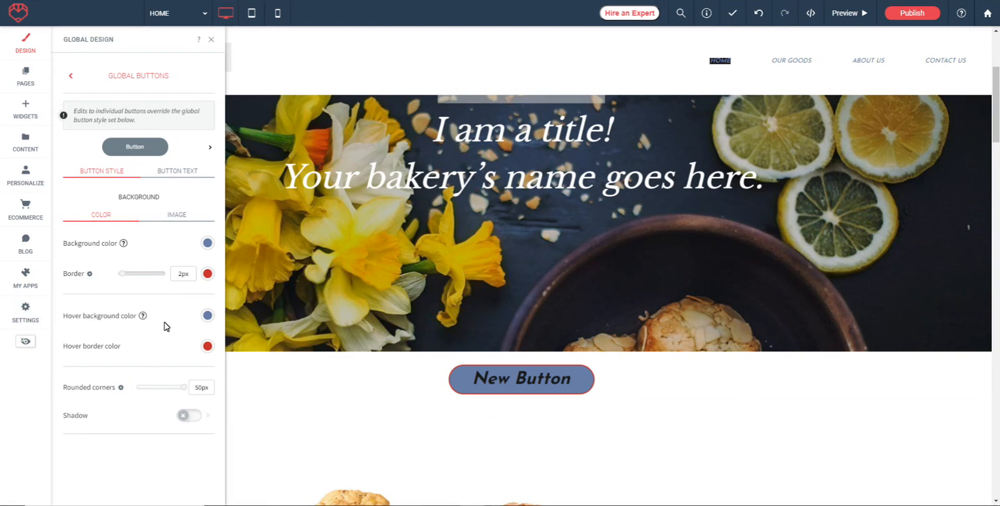
Step: Set the global buttons' hover background color to #747e99 and reduce their rounded corners to 20px
click(508, 383)
click(207, 315)
click(377, 284)
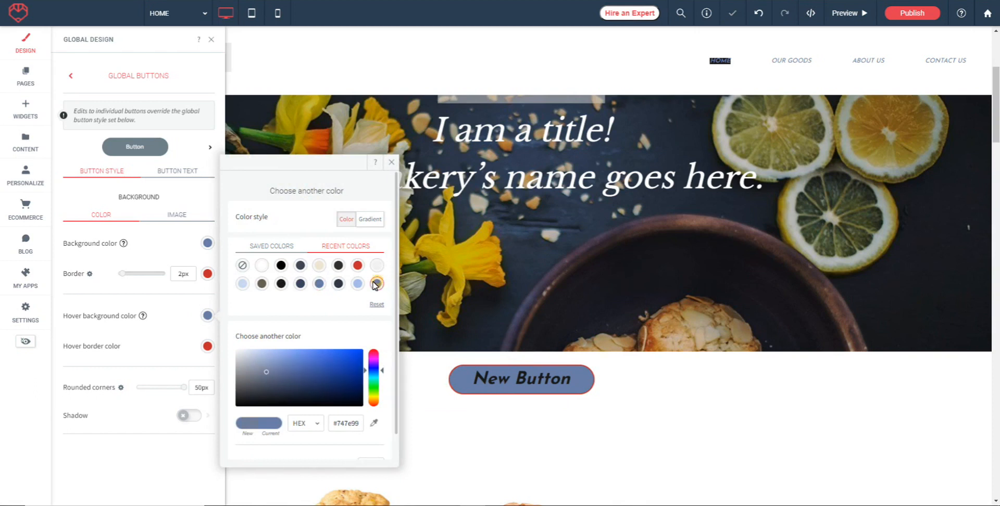
click(391, 162)
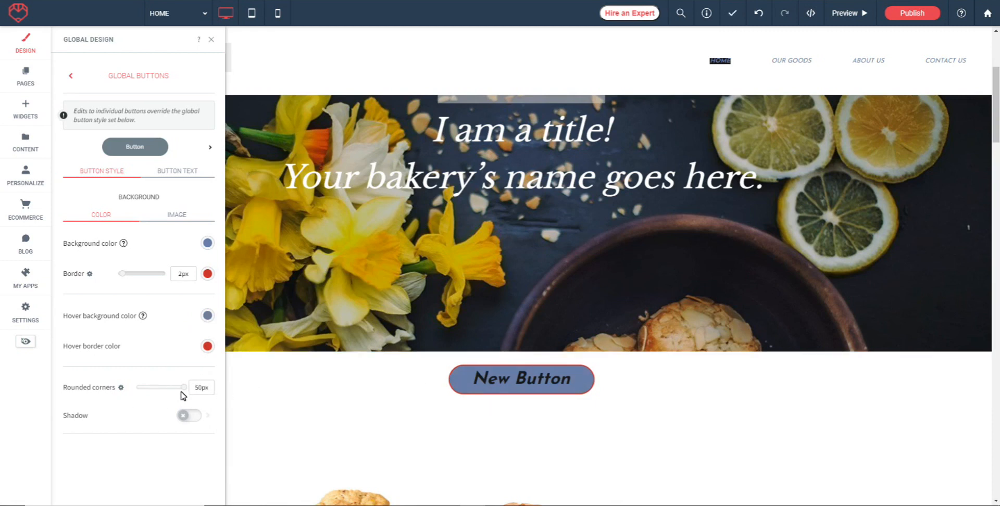
drag(184, 388, 158, 388)
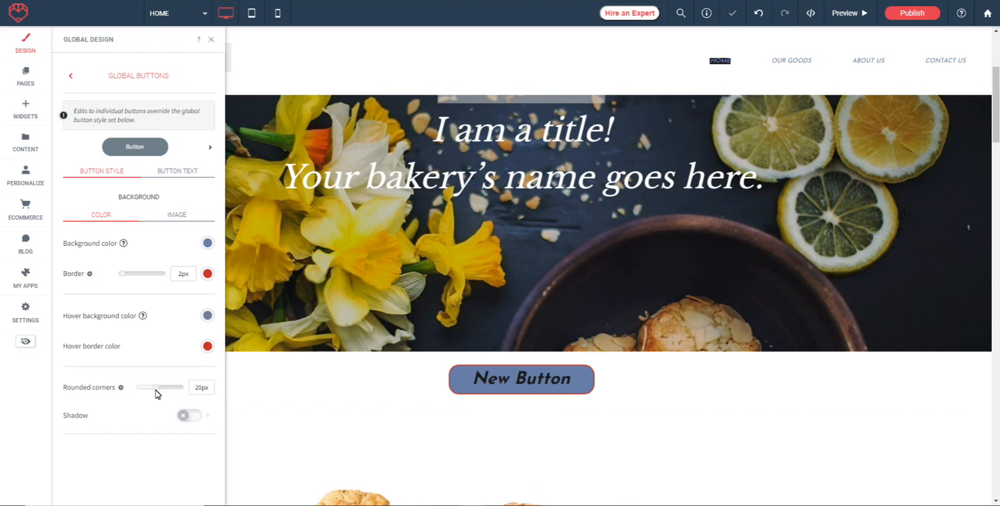
Step: Enable an outer shadow on the global buttons, cast toward the lower right, in red #c32b2b
click(194, 416)
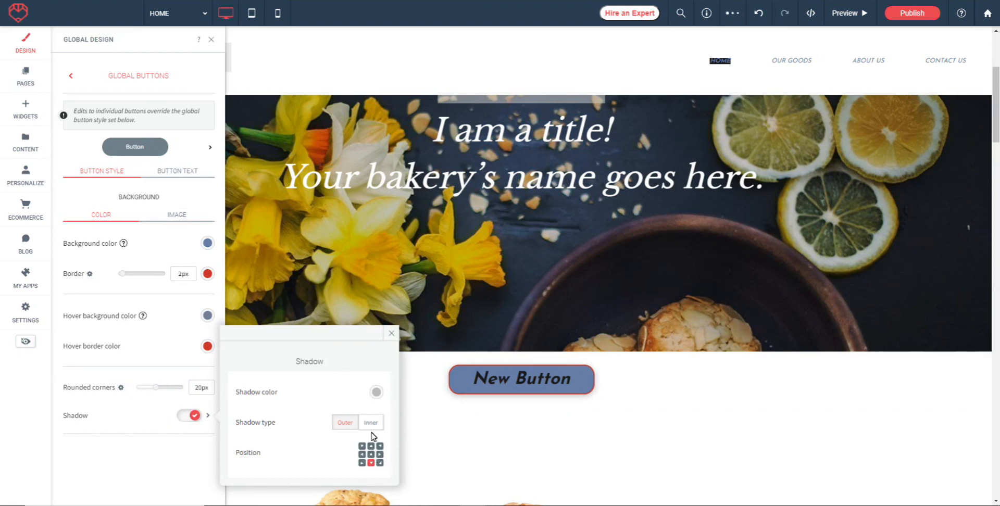
click(380, 464)
click(377, 394)
click(532, 275)
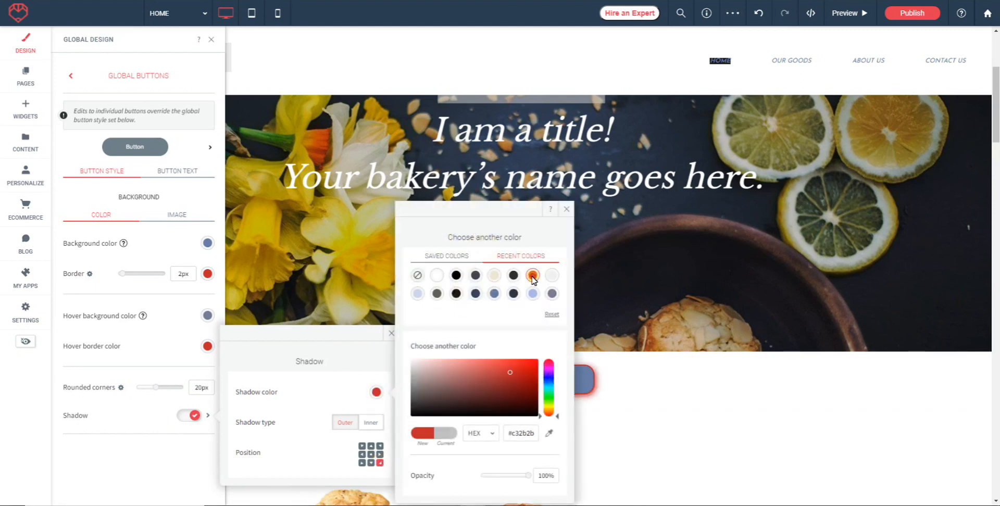
click(567, 209)
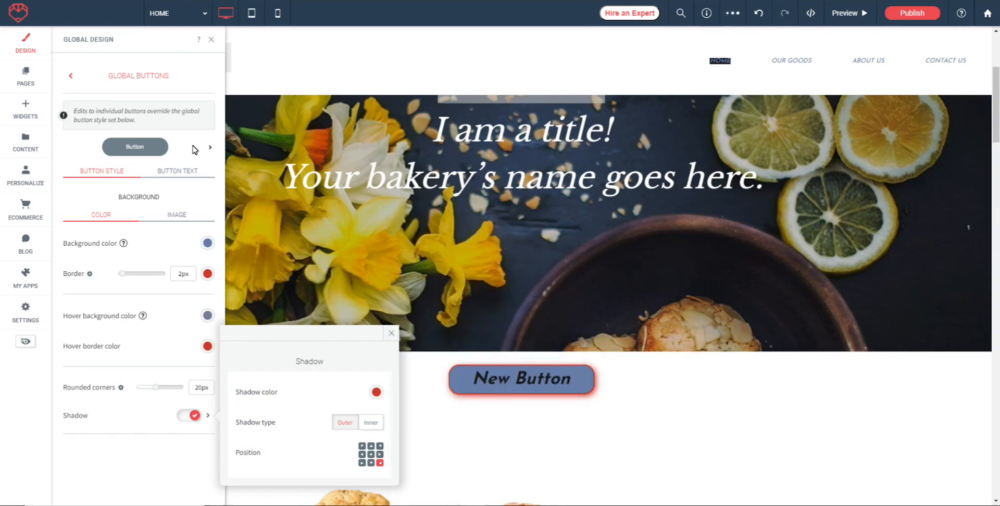
click(391, 334)
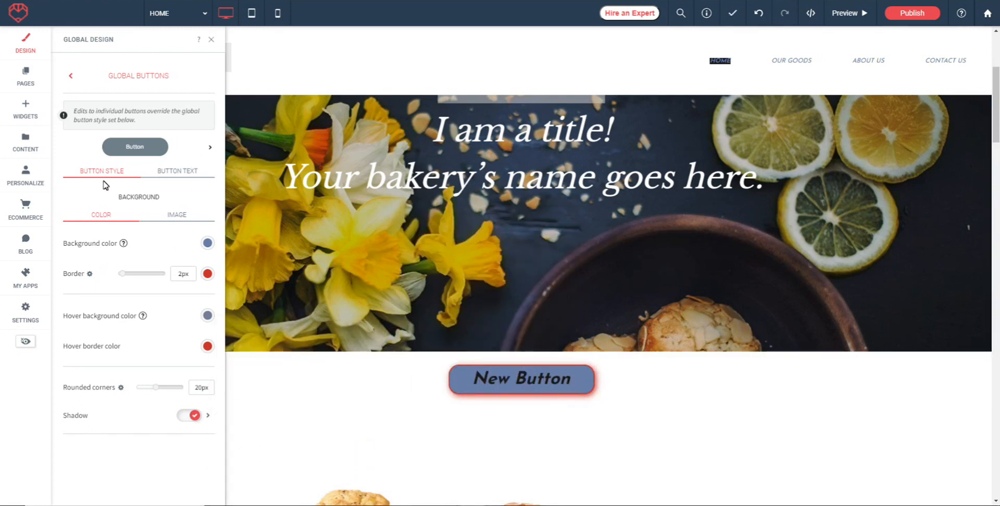
Step: Use the site image of piled chocolate chip cookies as the global button background
click(177, 216)
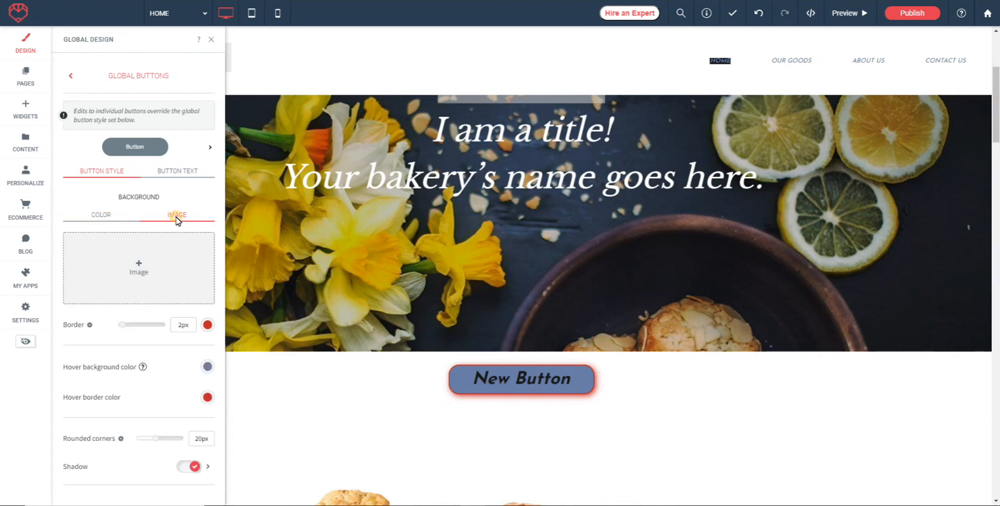
click(146, 284)
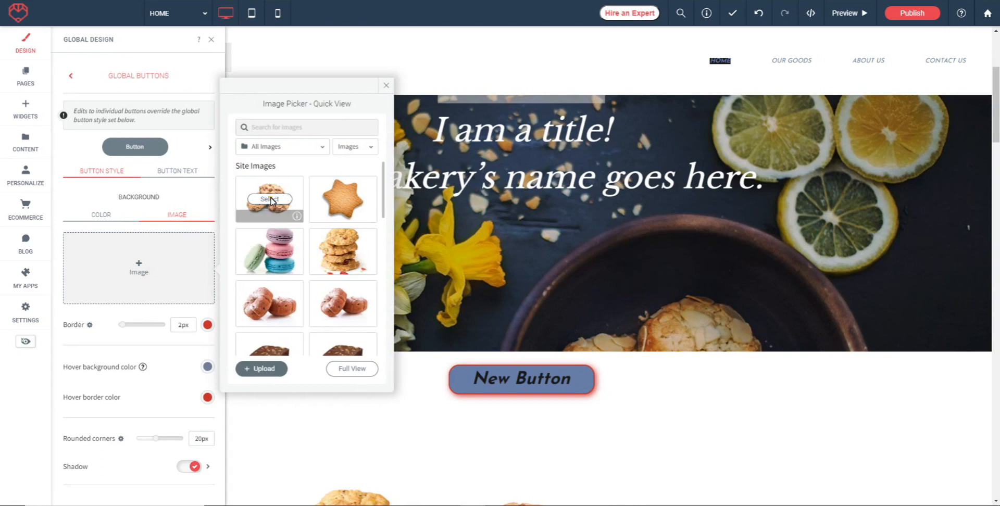
click(270, 199)
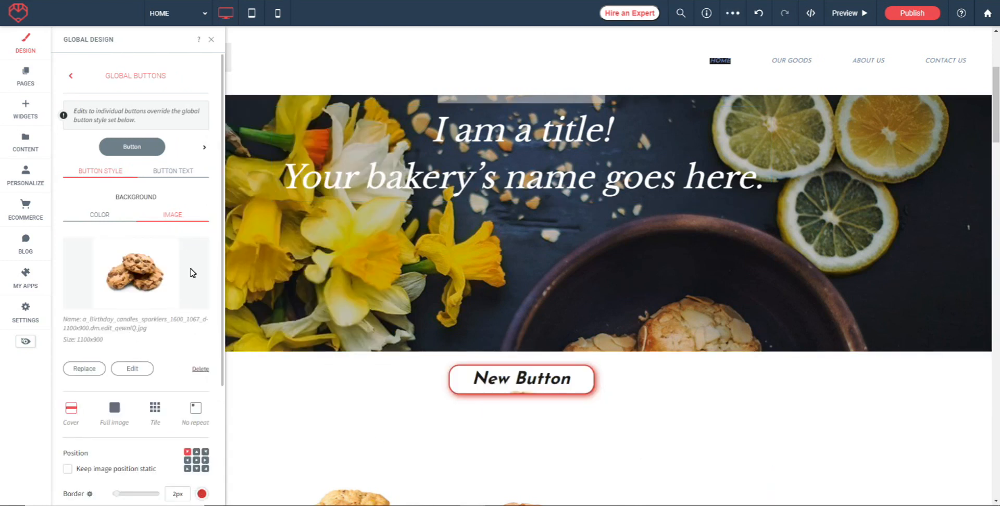
Step: Try the Tile display and other positions for the background image, settling on Full image aligned middle left
scroll(192, 273, down, 1)
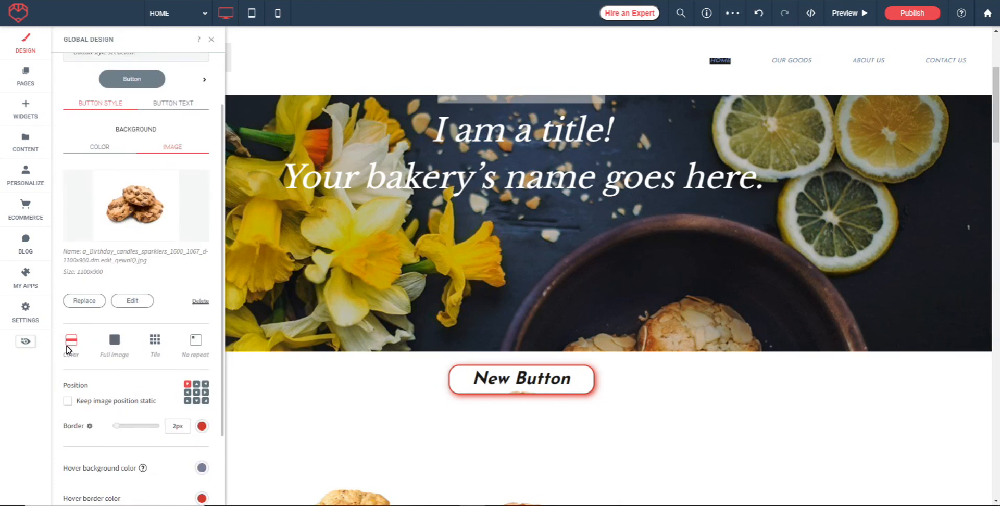
click(114, 345)
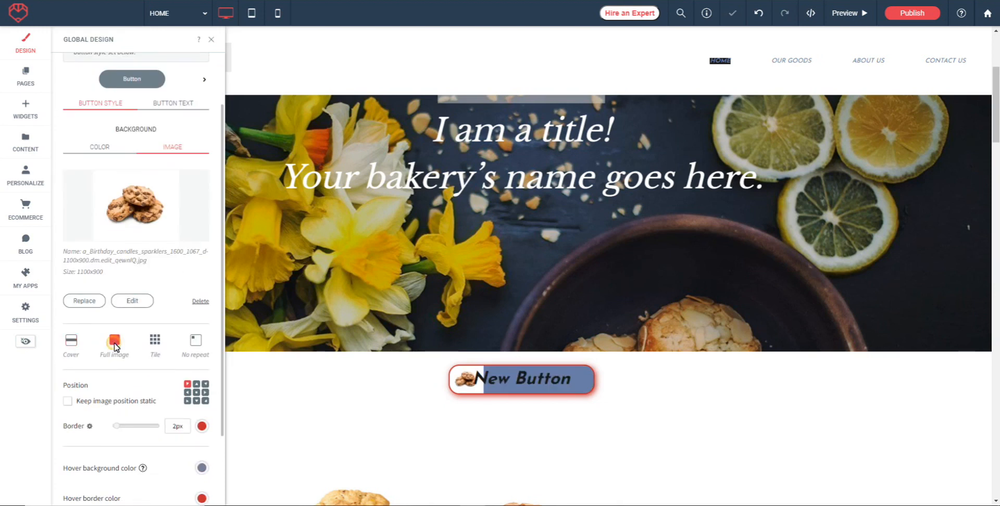
click(155, 341)
click(116, 342)
click(197, 392)
click(205, 392)
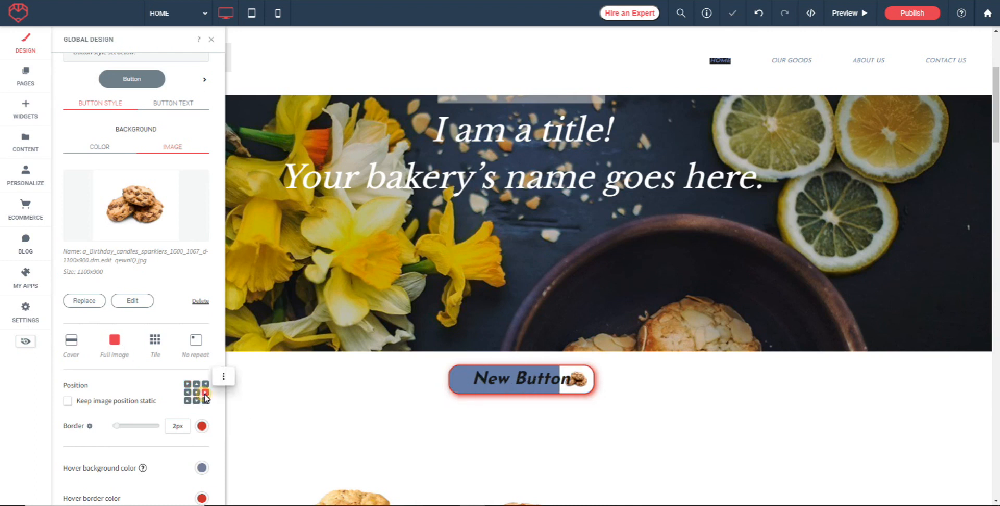
click(187, 393)
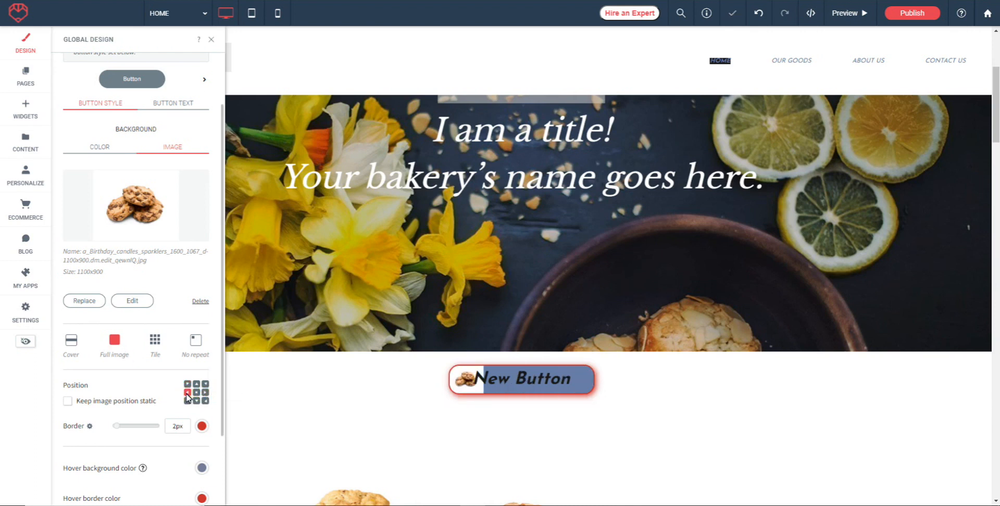
Step: Try keeping the background image position static, check the effect while the page moves, and disable the option again
click(68, 402)
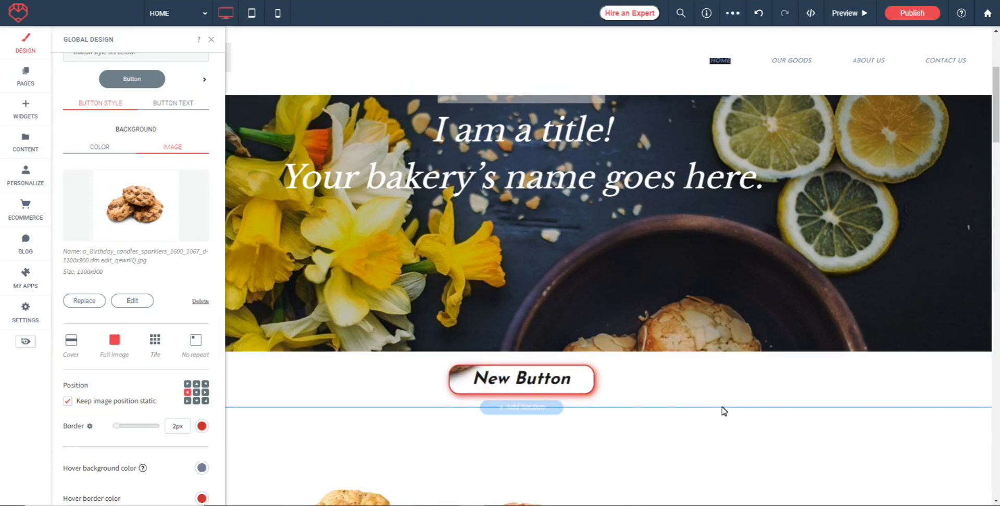
scroll(781, 370, down, 2)
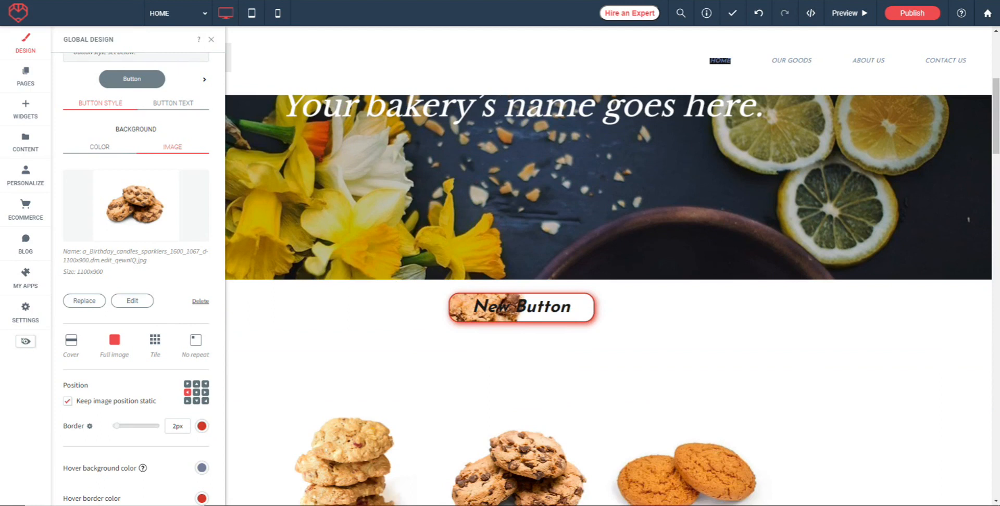
mouse_move(995, 142)
mouse_down()
mouse_move(994, 150)
mouse_move(995, 140)
mouse_up()
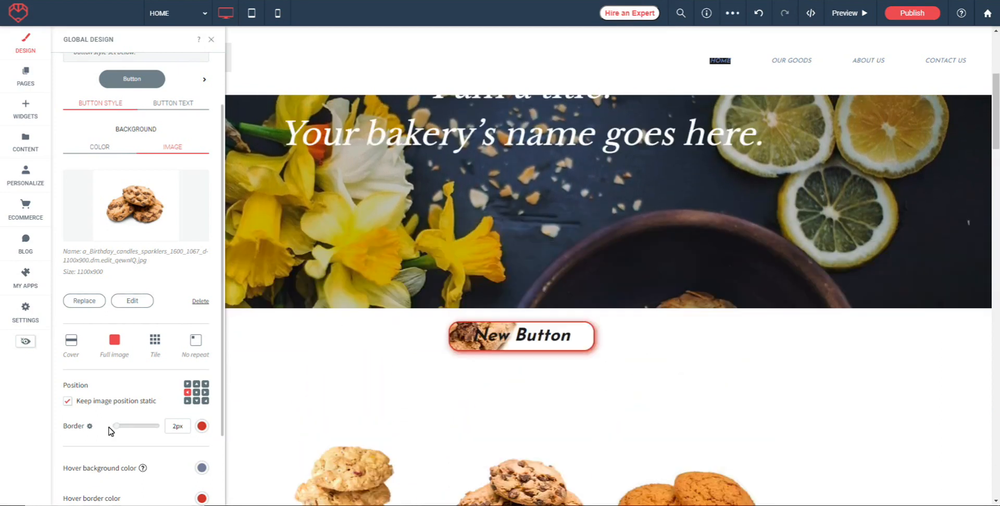
click(67, 401)
Step: Delete the background image from the global buttons and return to the background color settings
scroll(194, 350, down, 1)
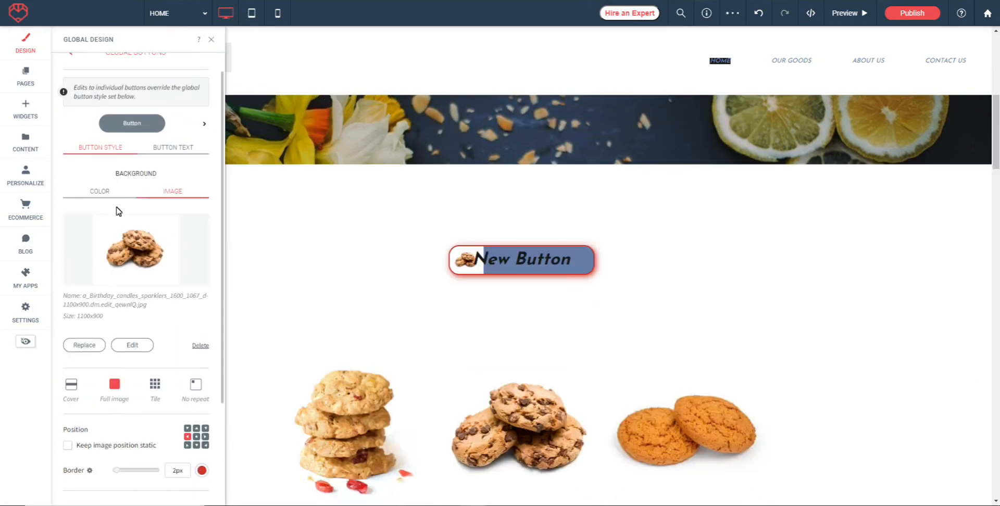
click(201, 347)
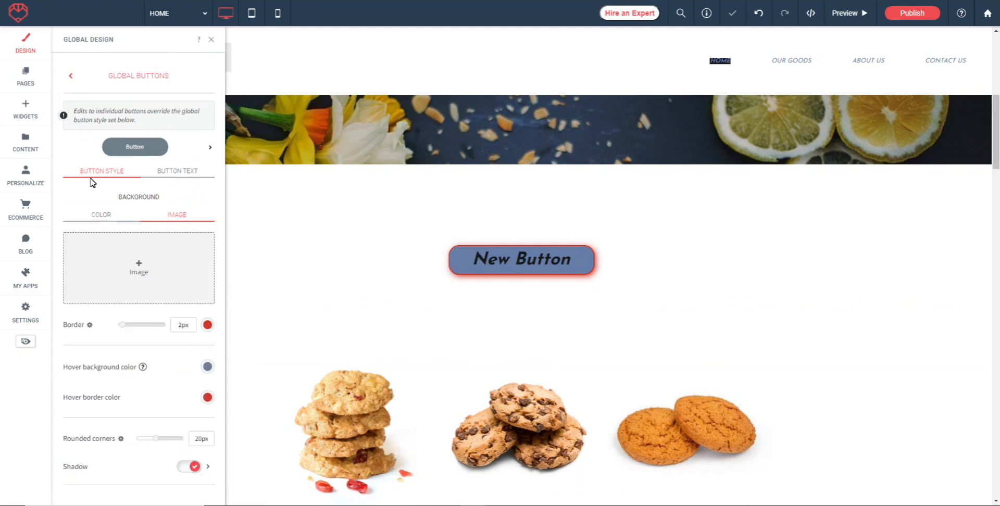
click(90, 216)
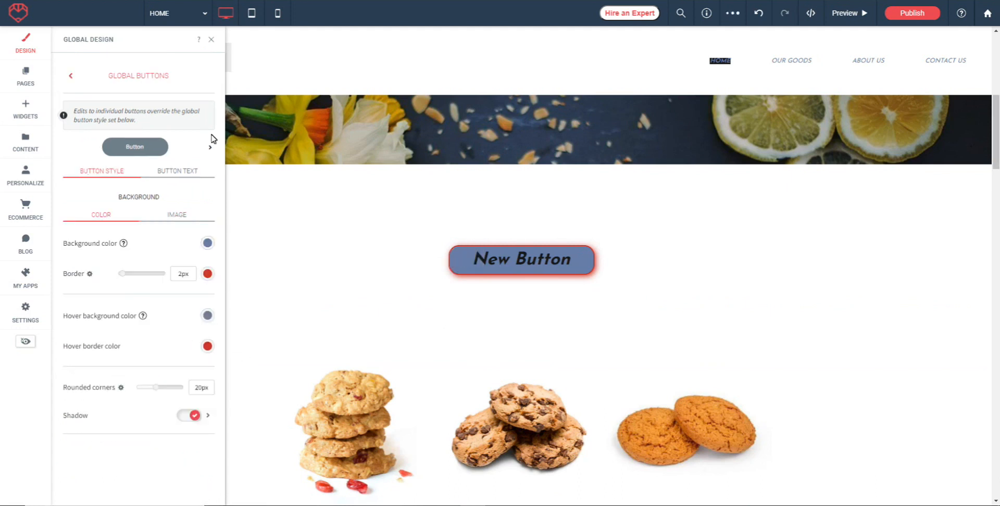
Step: Set the global button text to font size 36 and color it white
click(186, 173)
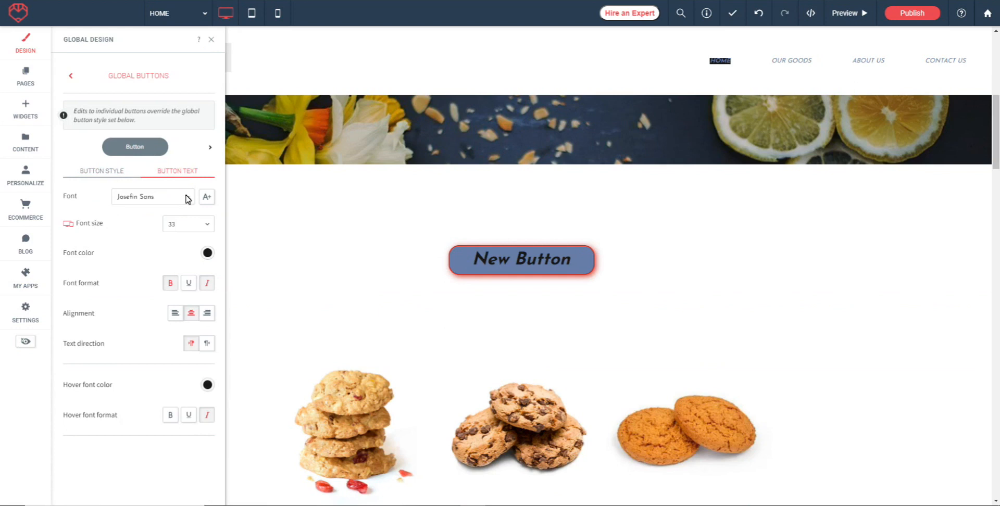
click(208, 226)
click(186, 261)
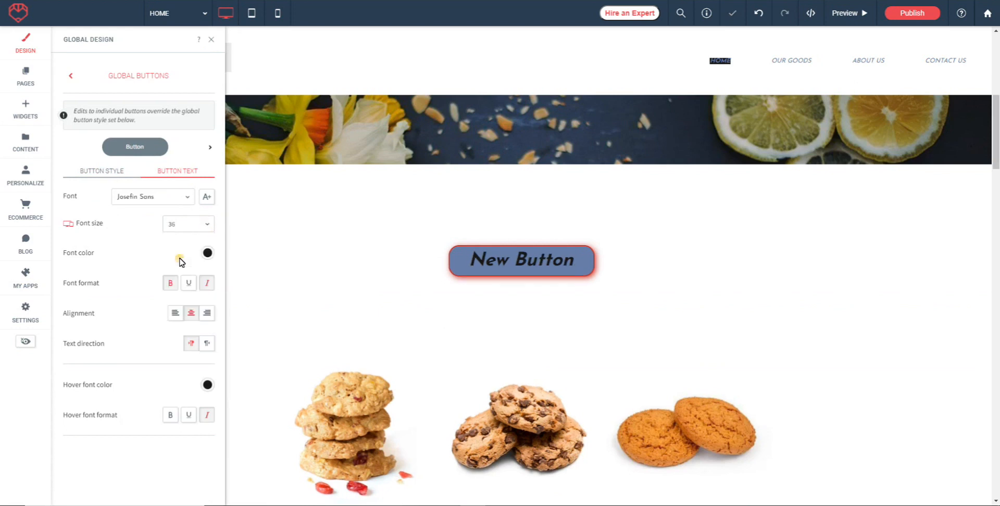
click(208, 253)
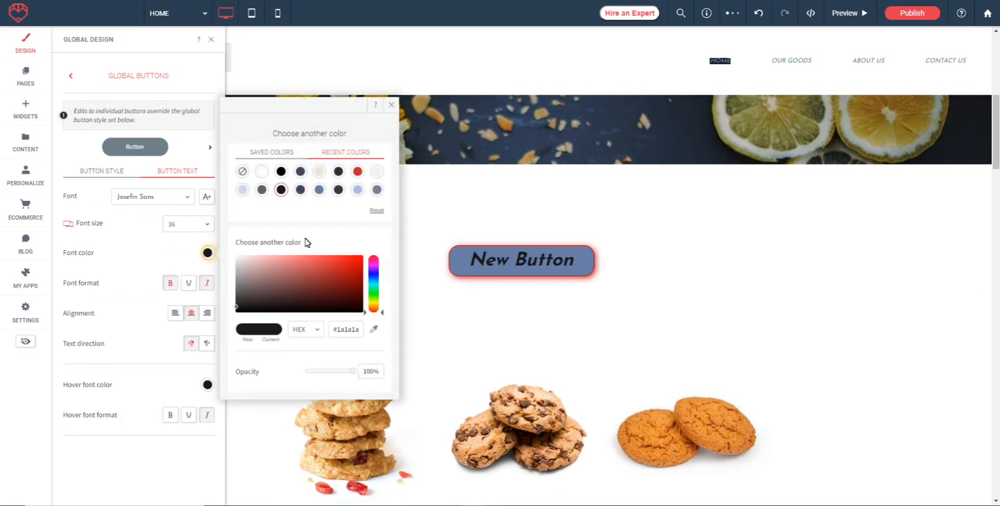
click(261, 171)
click(147, 241)
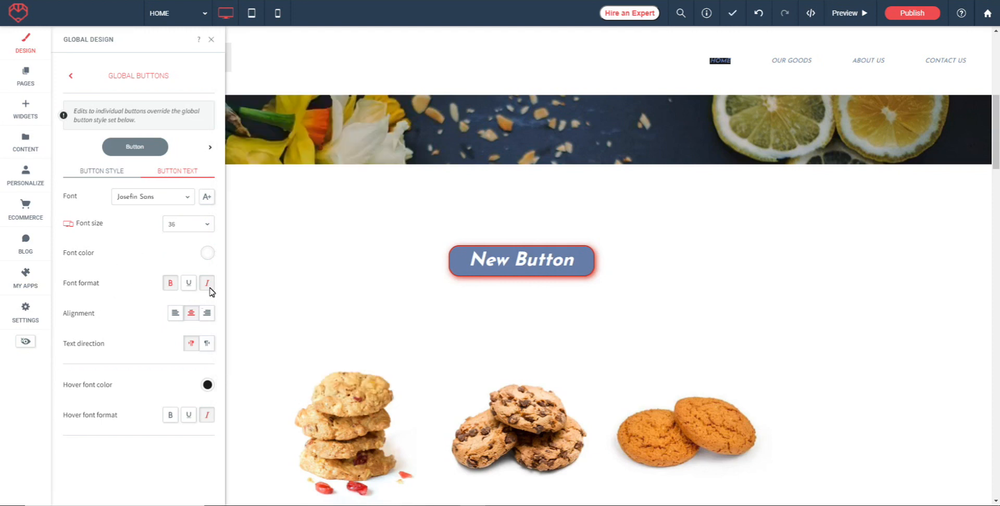
Step: Try the global button text without bold, restore it, and check the button's hover look before closing the design settings
click(171, 283)
click(170, 287)
click(499, 266)
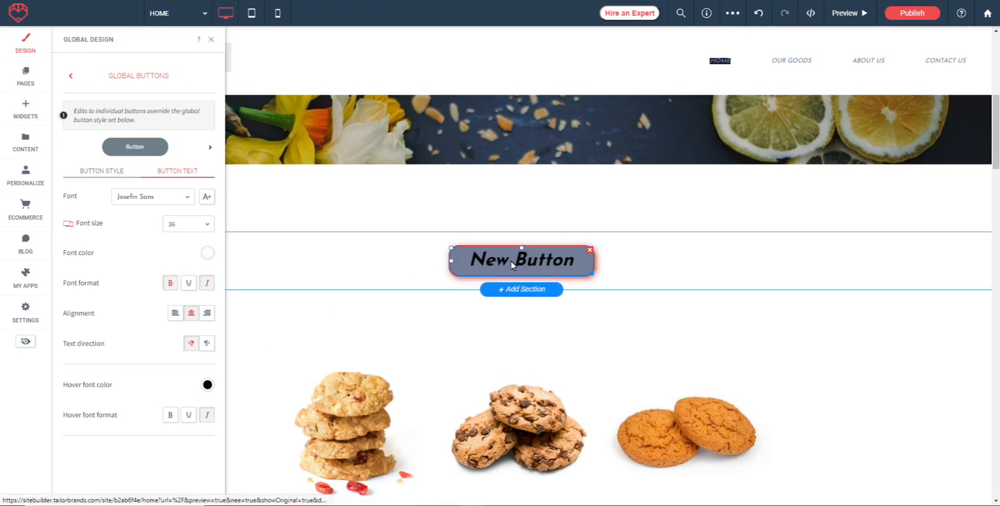
click(96, 175)
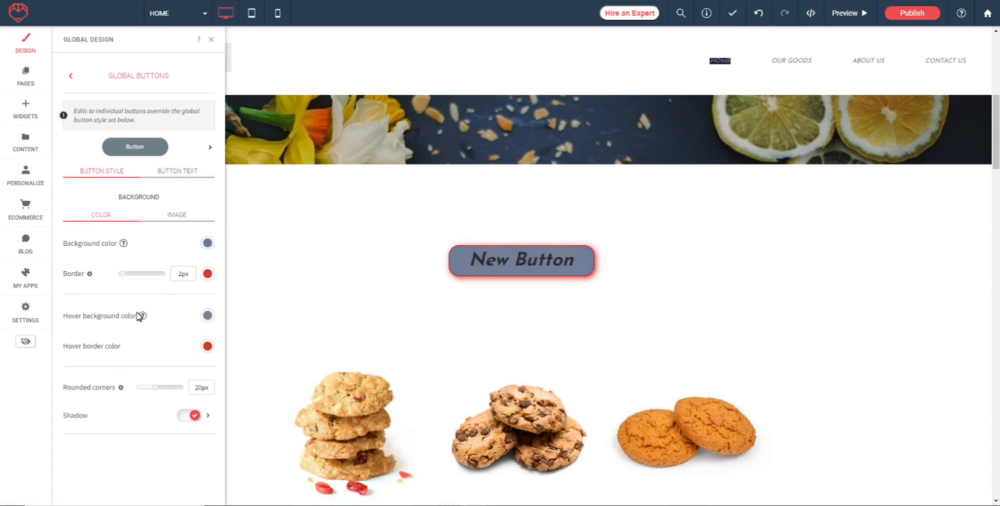
click(213, 40)
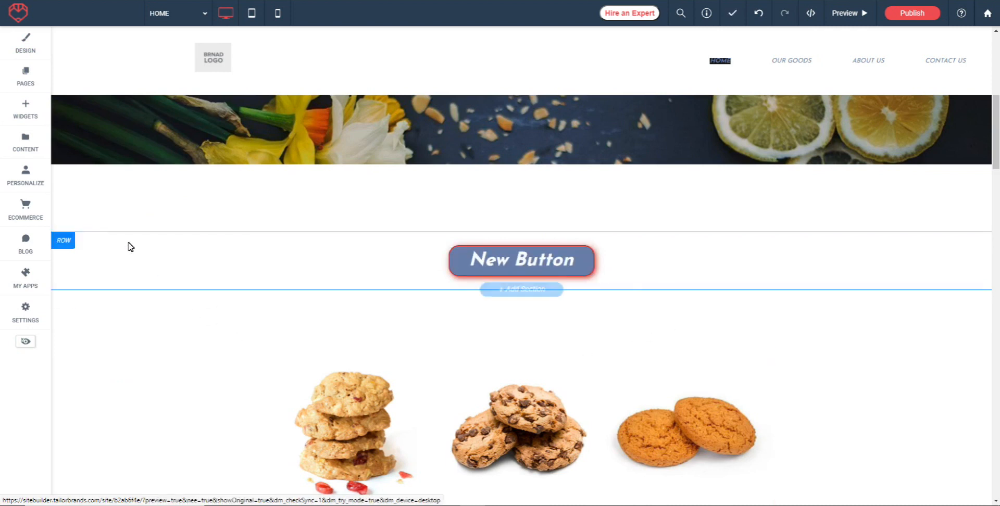
Step: Add a second button widget directly below the existing one and label it "Contact Us"
click(24, 117)
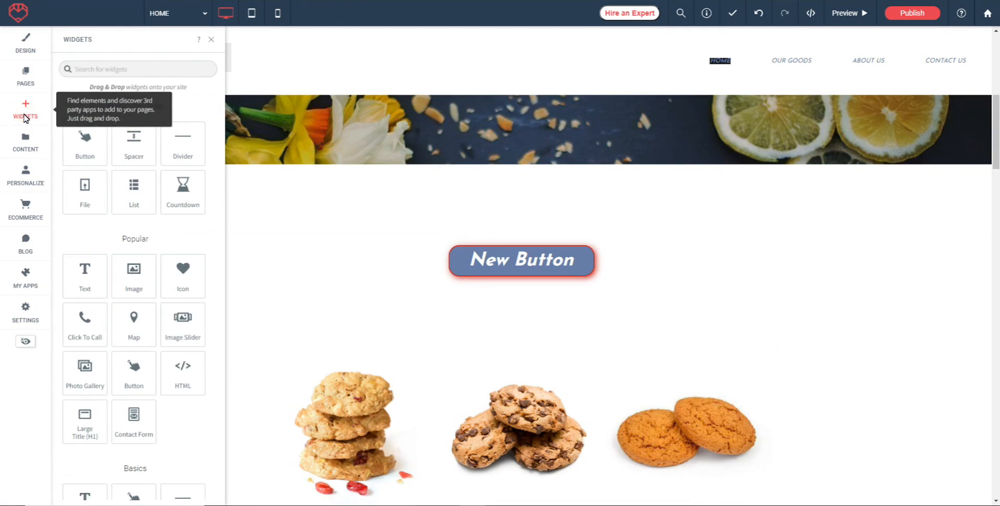
drag(85, 145, 538, 318)
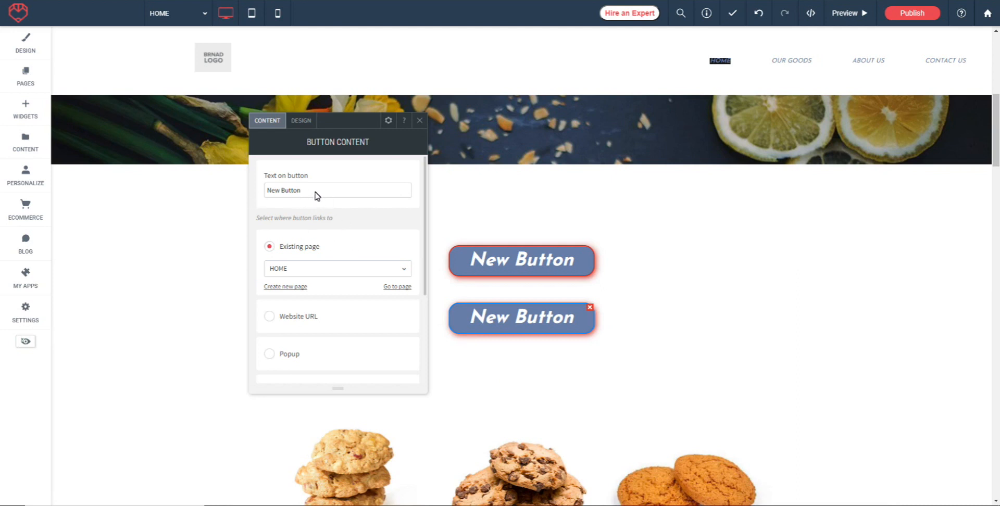
drag(314, 193, 256, 194)
text(Contact Us)
Step: Try the Click to call and File for download link types on the Contact Us button, then restore the Existing page link to HOME
scroll(333, 197, down, 3)
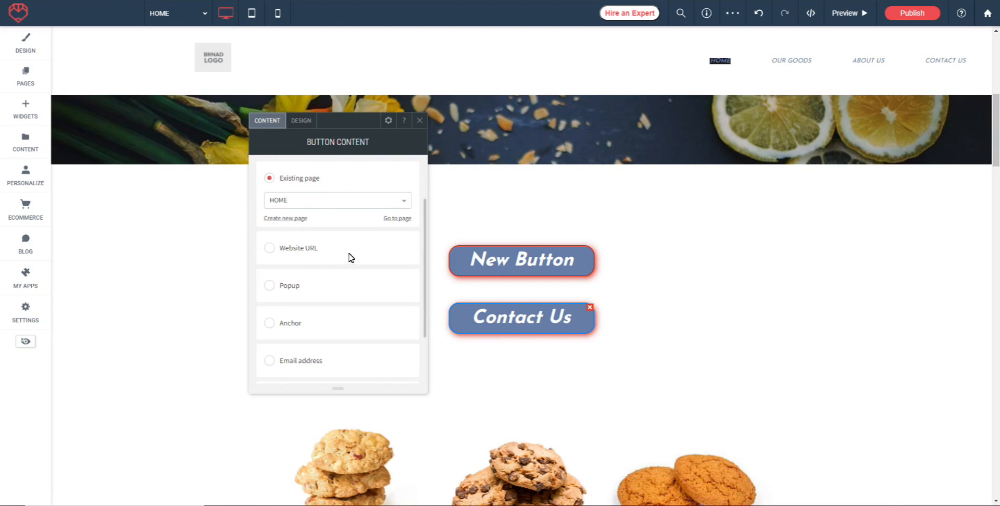
scroll(345, 261, down, 1)
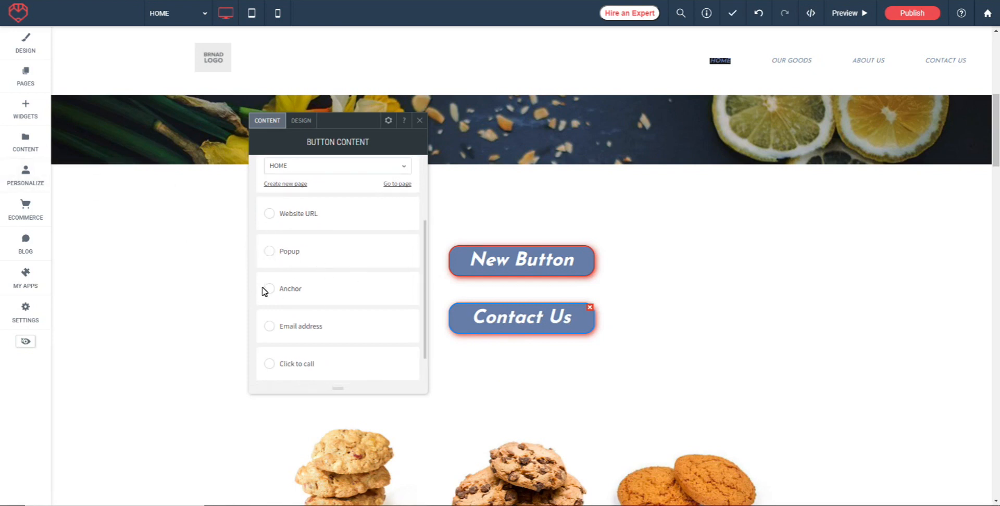
scroll(371, 288, down, 1)
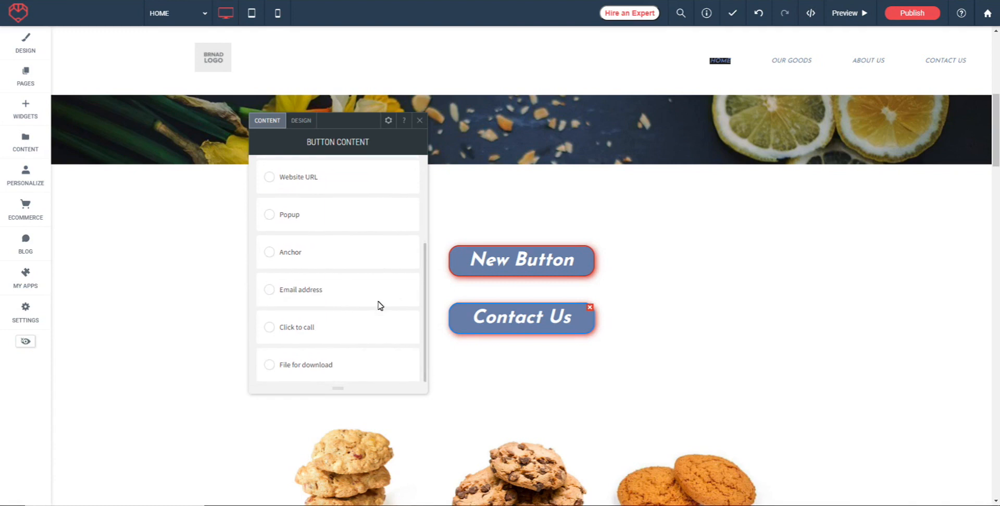
click(270, 332)
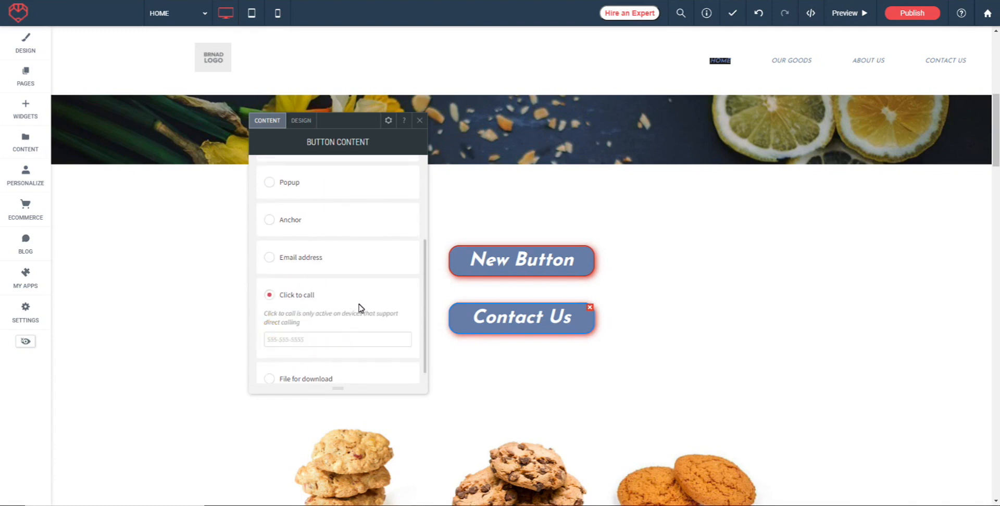
scroll(361, 310, down, 1)
click(270, 364)
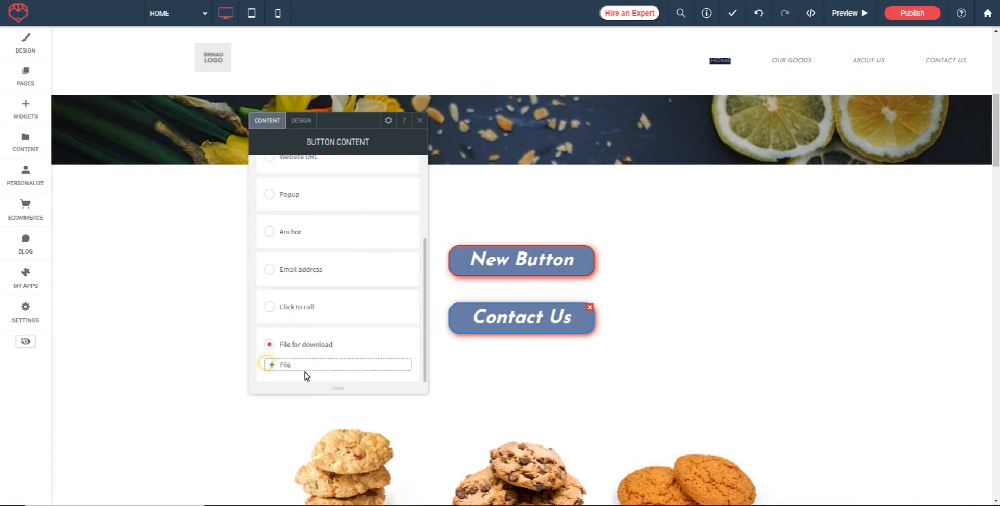
scroll(333, 319, up, 5)
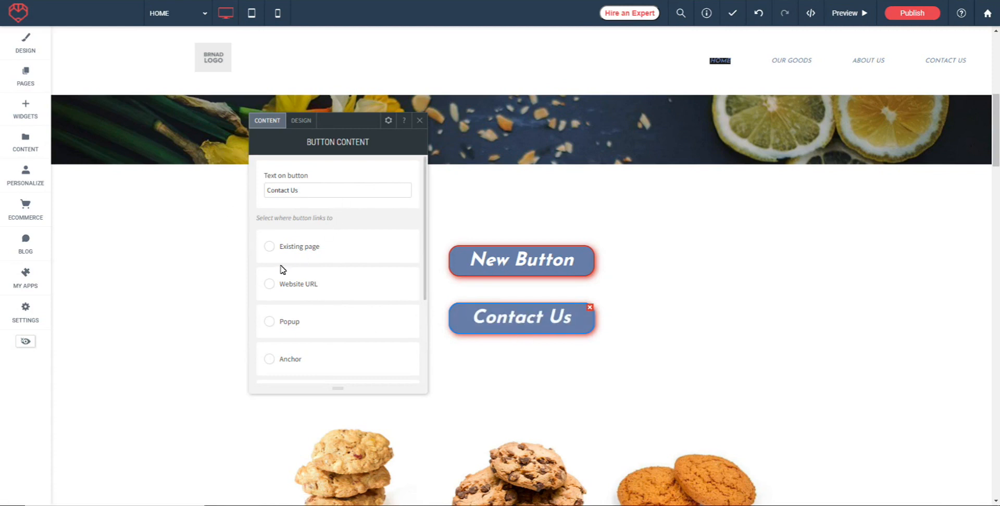
click(270, 245)
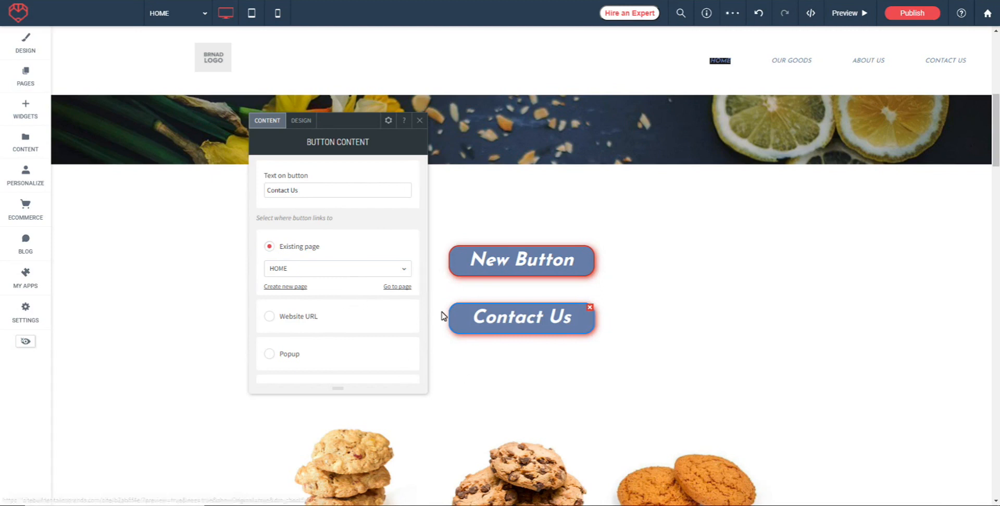
Step: Apply the rectangular layout with a separate star icon box beside the text to the Contact Us button
click(302, 123)
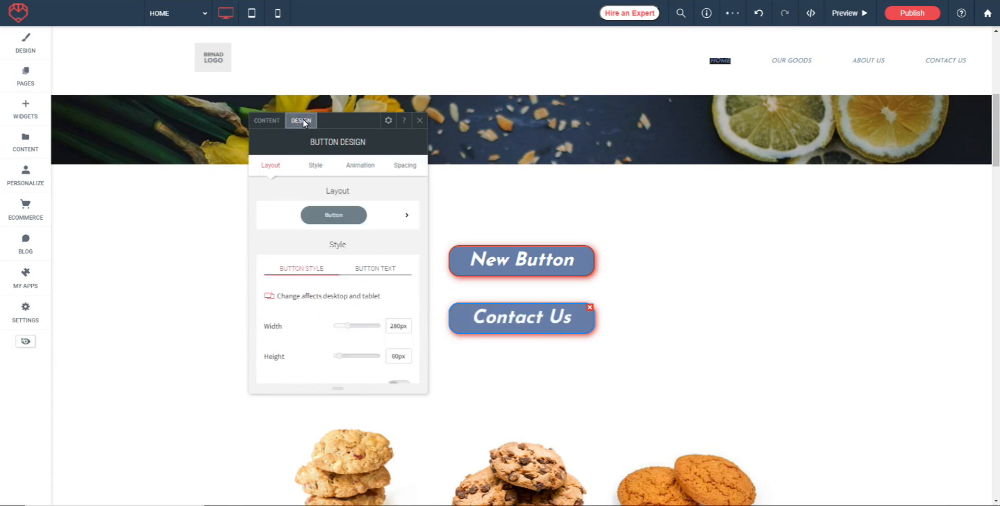
click(407, 215)
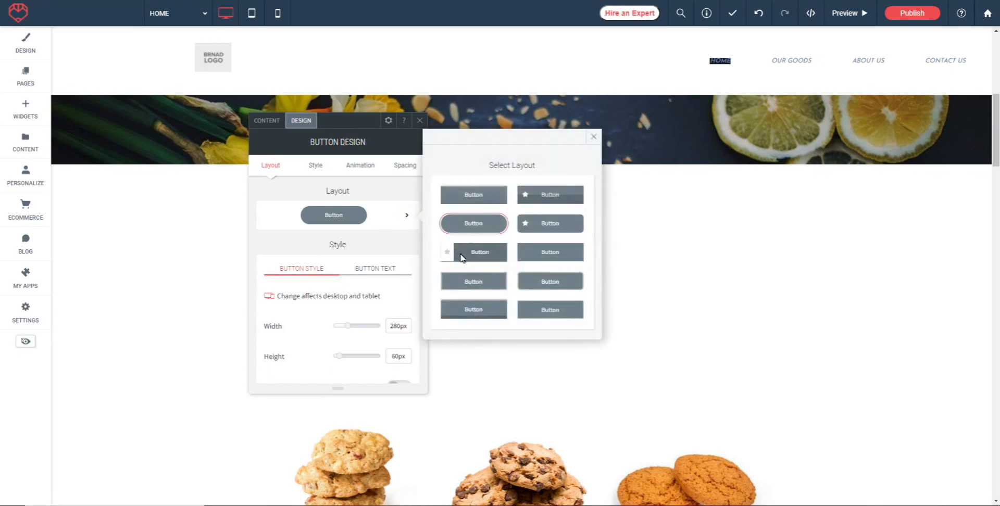
click(460, 255)
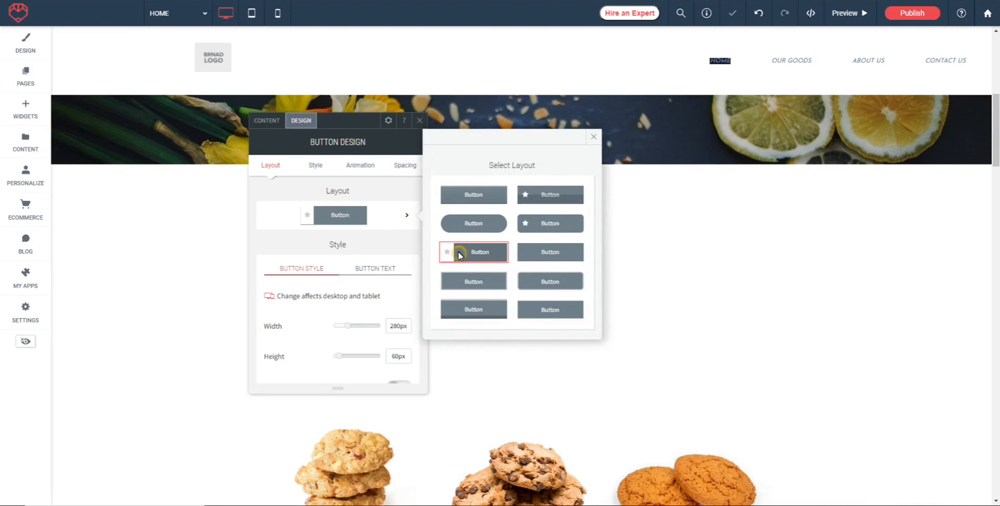
click(592, 138)
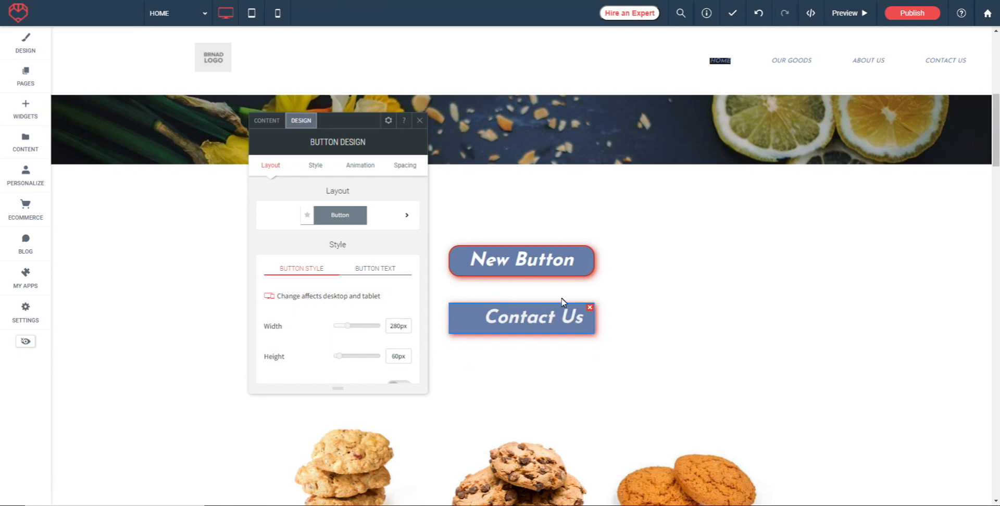
Step: Enlarge the Contact Us button proportionally to about 337 px wide and 72 px high
scroll(263, 294, down, 1)
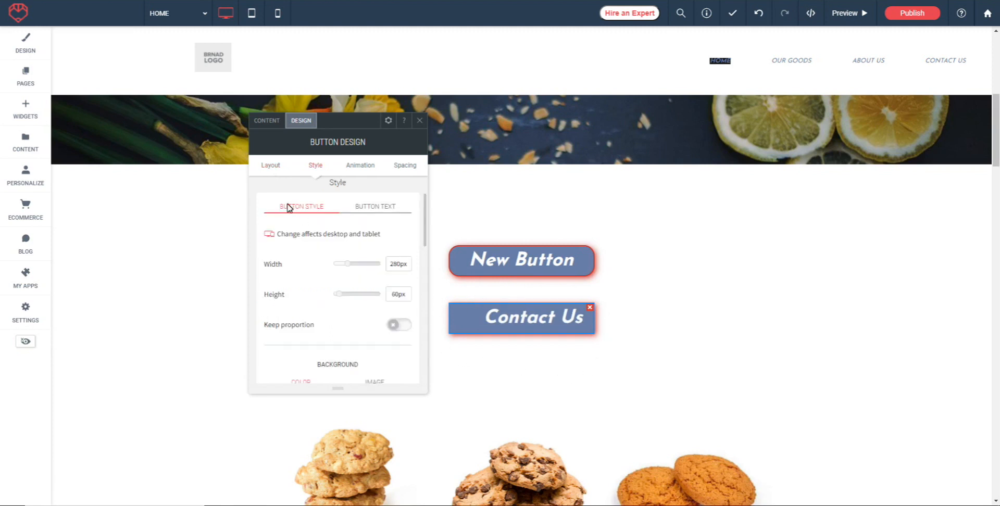
click(405, 325)
drag(347, 267, 353, 266)
Step: Look at the Contact Us button's background and border color choices and move its design window away from the buttons
scroll(318, 224, down, 3)
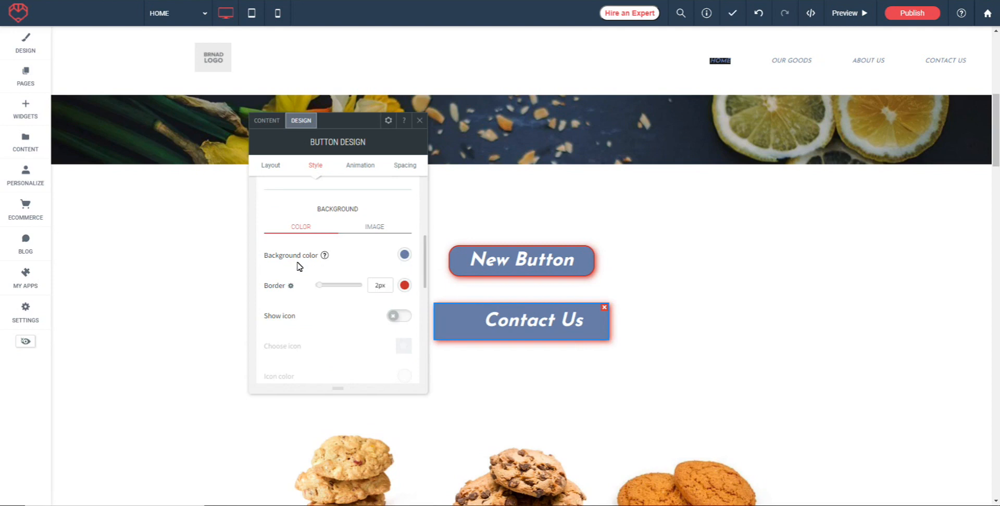
click(405, 255)
click(366, 258)
click(404, 285)
click(367, 267)
drag(321, 132, 275, 133)
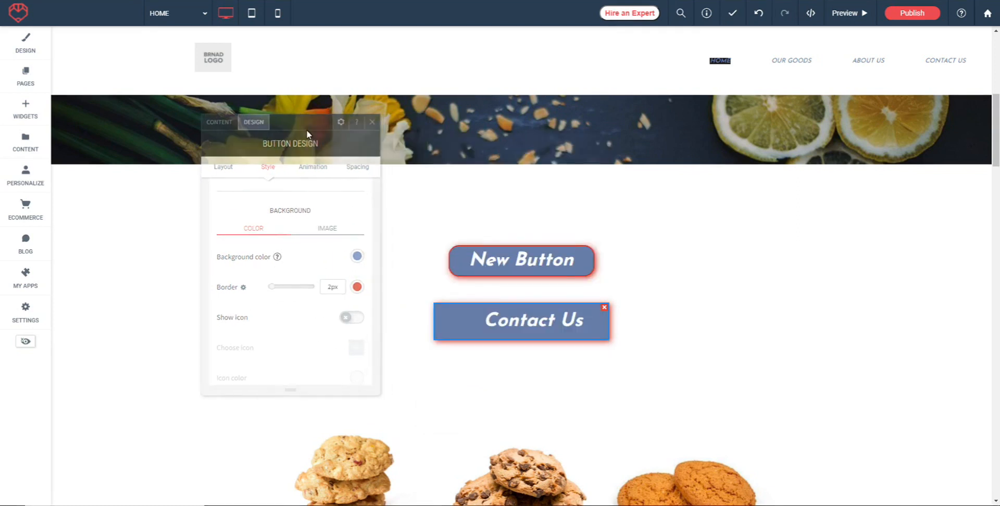
Step: Show an icon on the Contact Us button, using the baseball icon colored red
click(358, 317)
scroll(302, 341, down, 1)
click(356, 316)
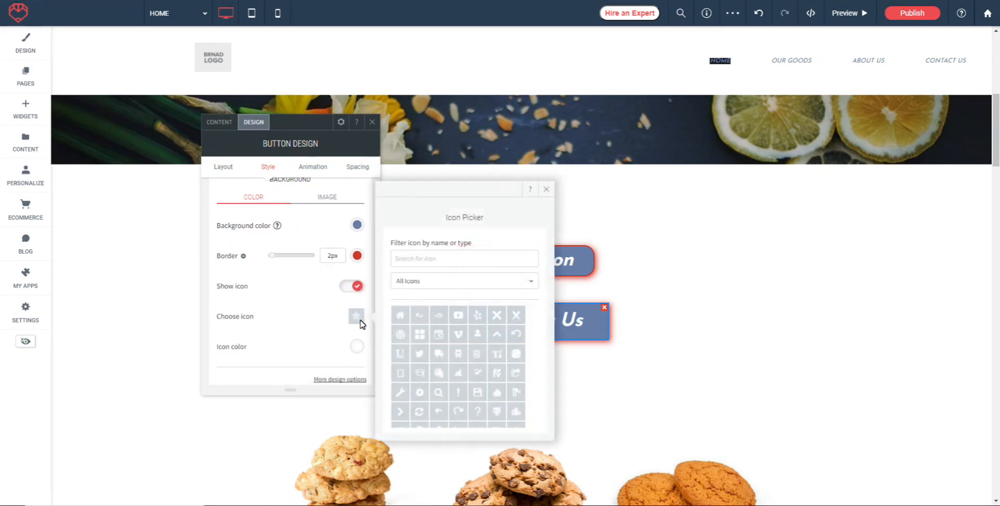
click(514, 353)
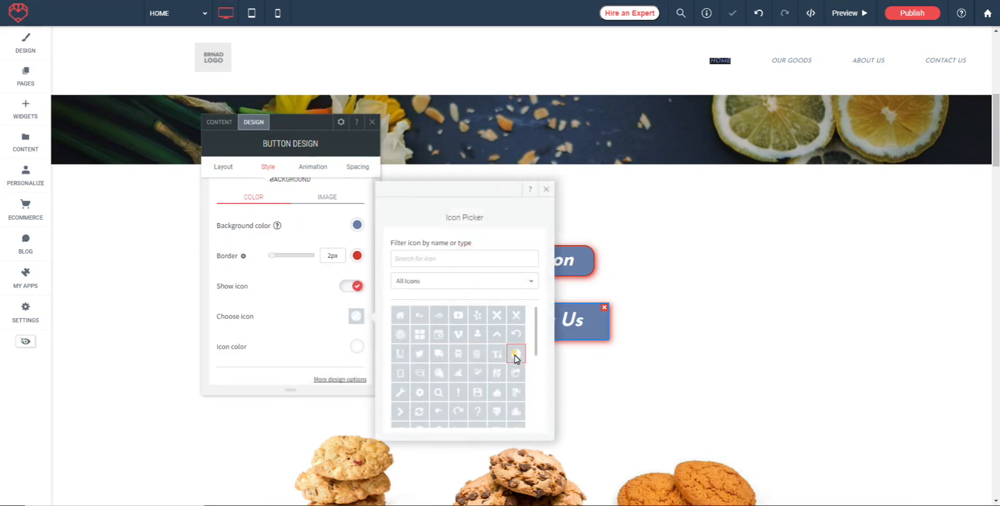
click(545, 188)
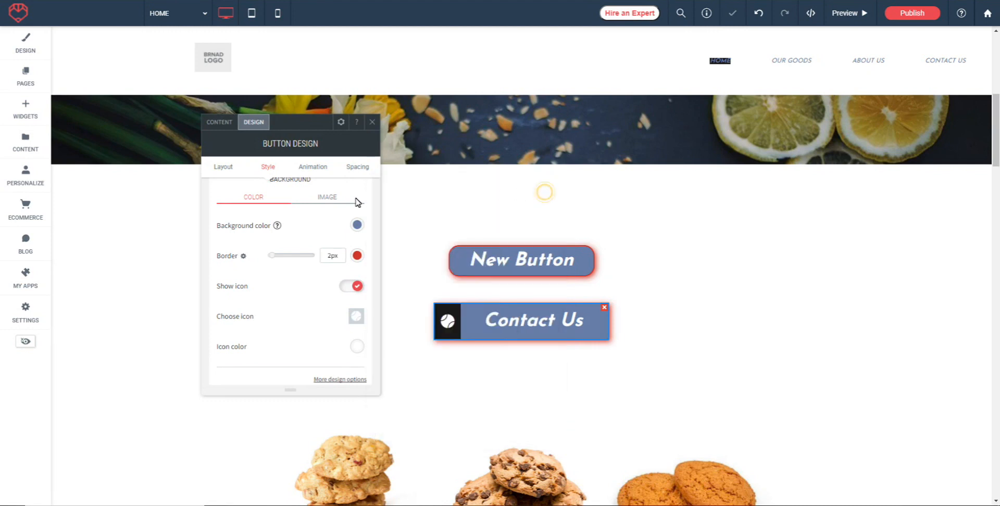
click(357, 347)
click(510, 264)
Step: Reveal more design options for the Contact Us button and round its corners to about 19 px
scroll(333, 304, down, 2)
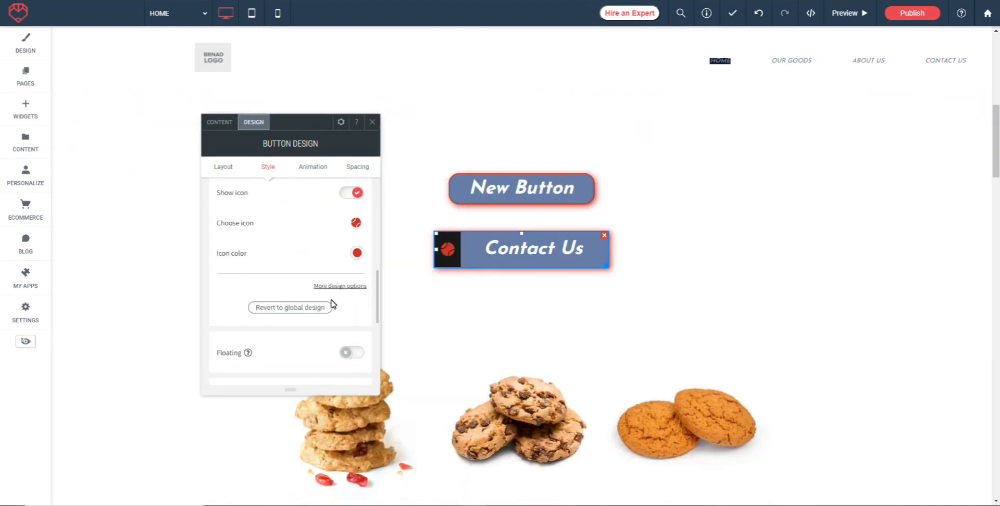
click(340, 286)
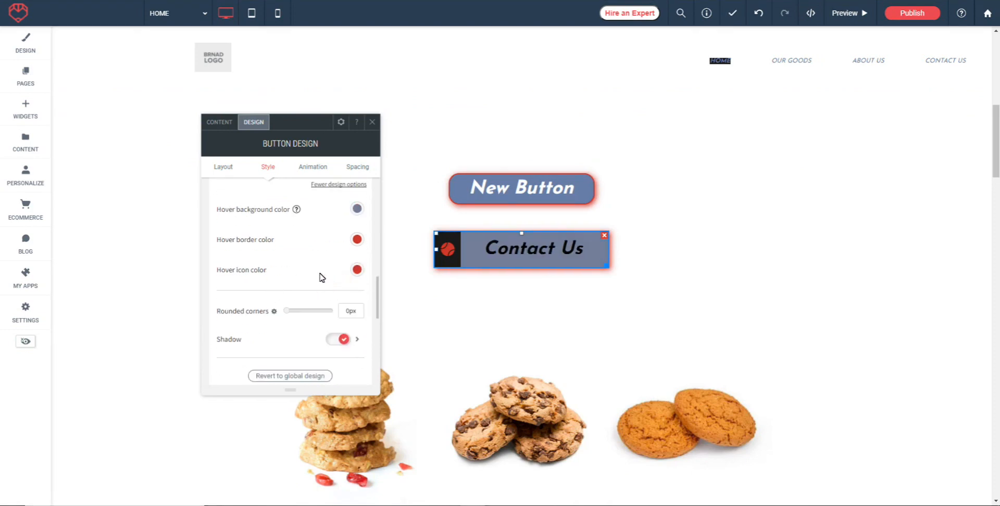
scroll(270, 229, up, 1)
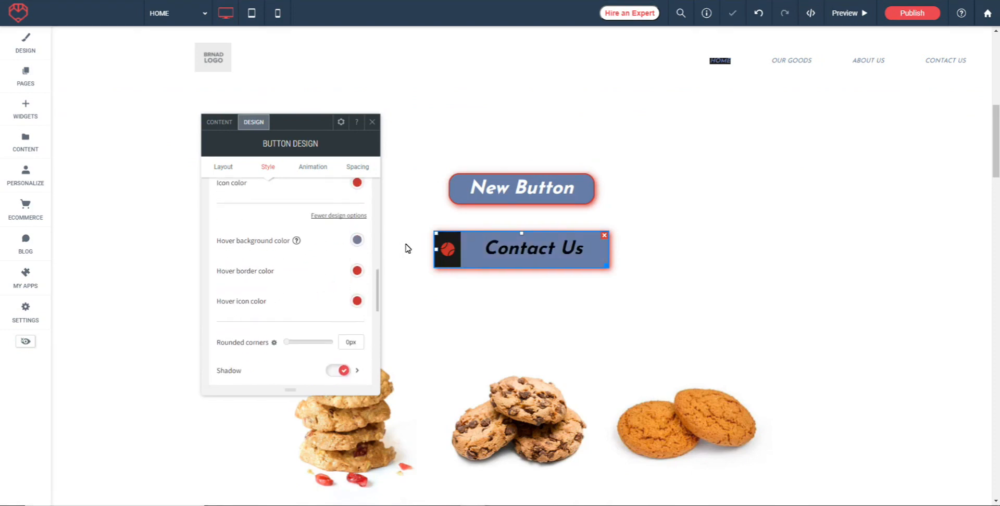
scroll(290, 294, down, 2)
drag(287, 282, 299, 283)
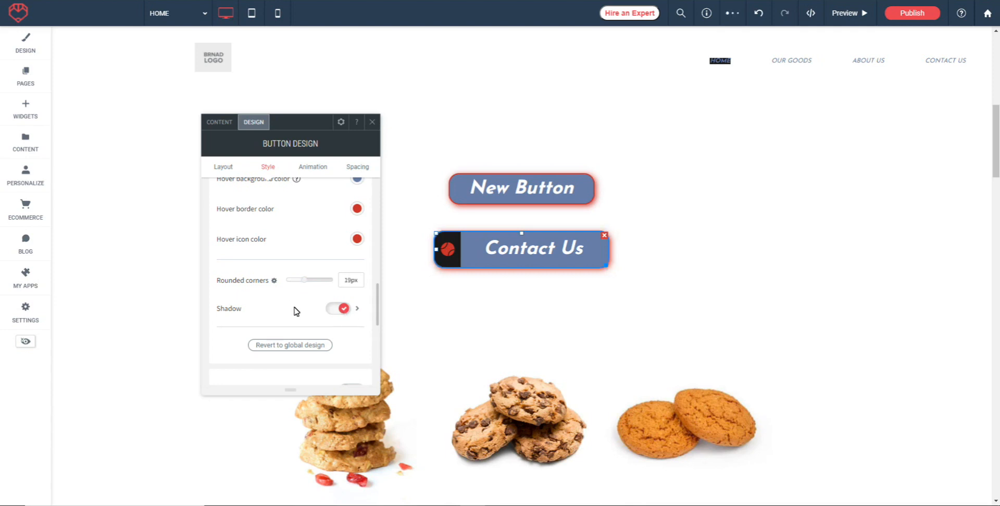
Step: Examine the background image, border and icon options available for the Contact Us button
scroll(308, 297, up, 8)
click(328, 222)
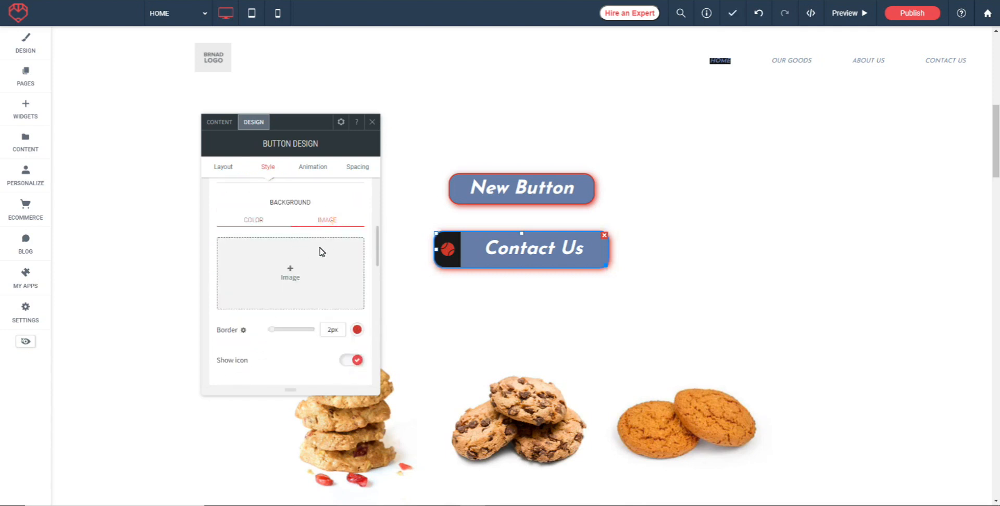
scroll(330, 256, down, 1)
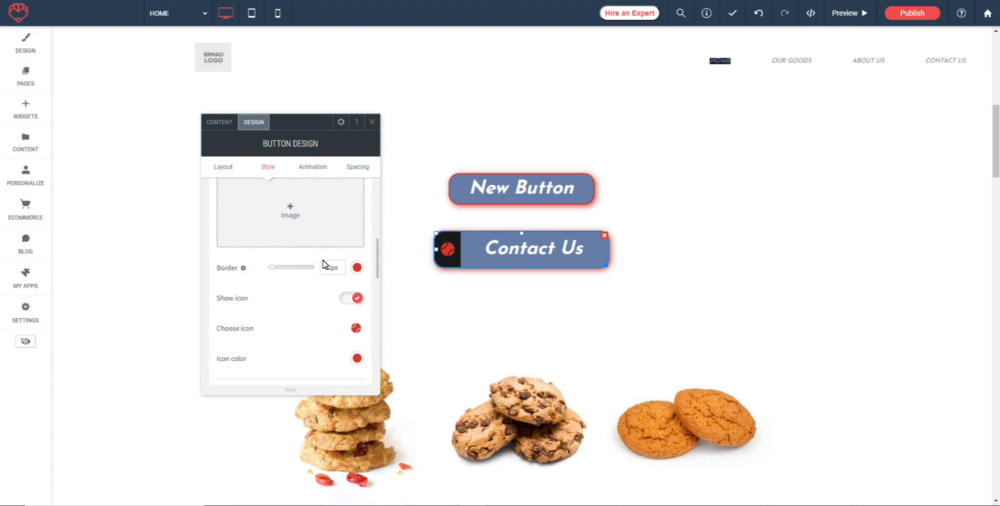
scroll(324, 263, down, 2)
scroll(328, 296, up, 3)
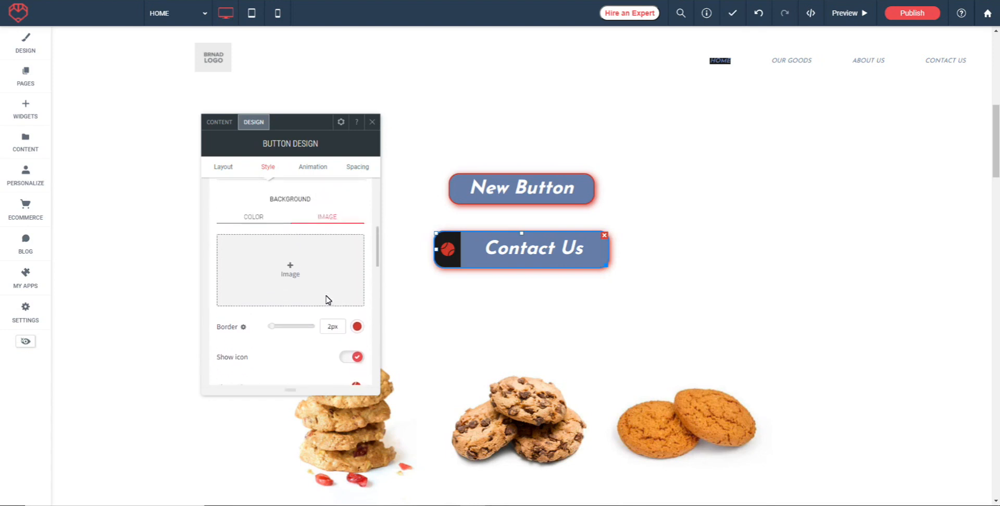
scroll(328, 297, up, 5)
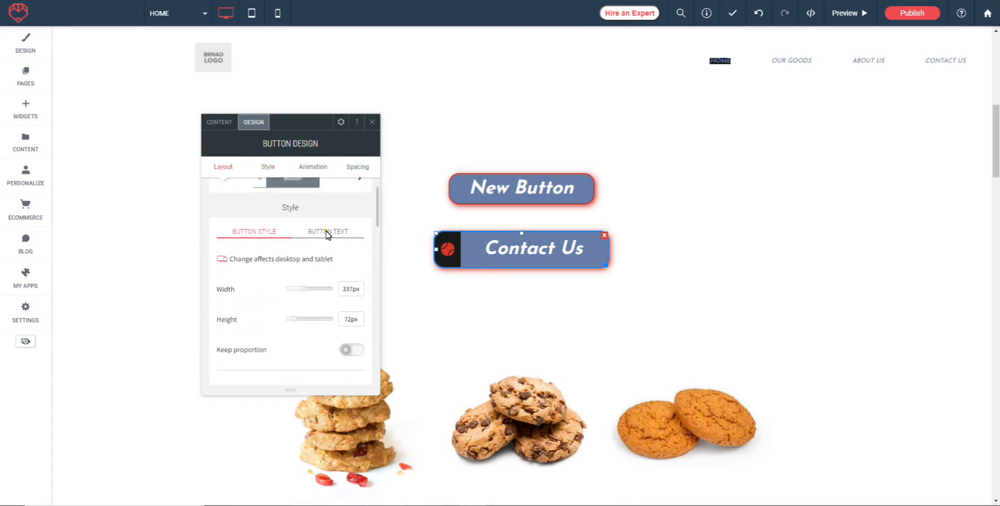
Step: Examine the font, alignment, text direction and hover text options of the Contact Us button
click(328, 231)
scroll(289, 262, down, 1)
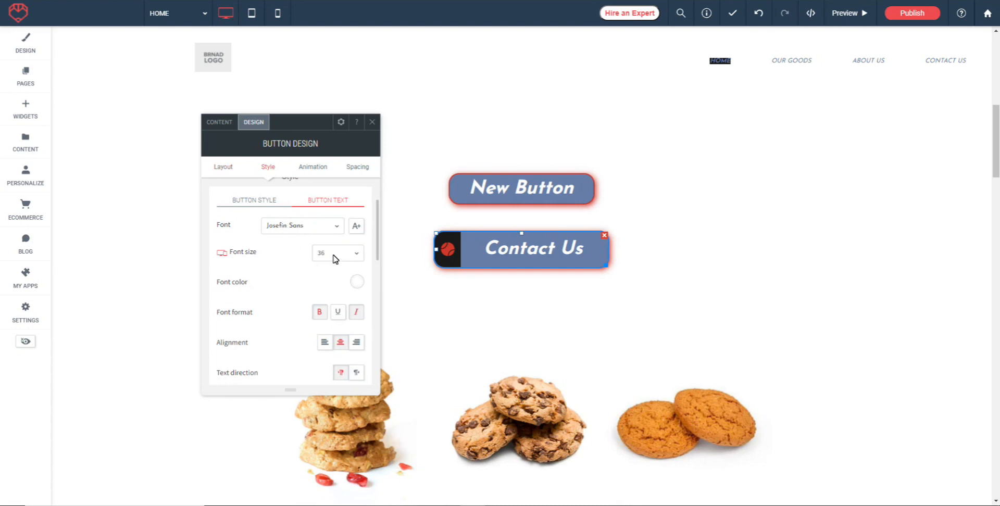
scroll(283, 272, down, 1)
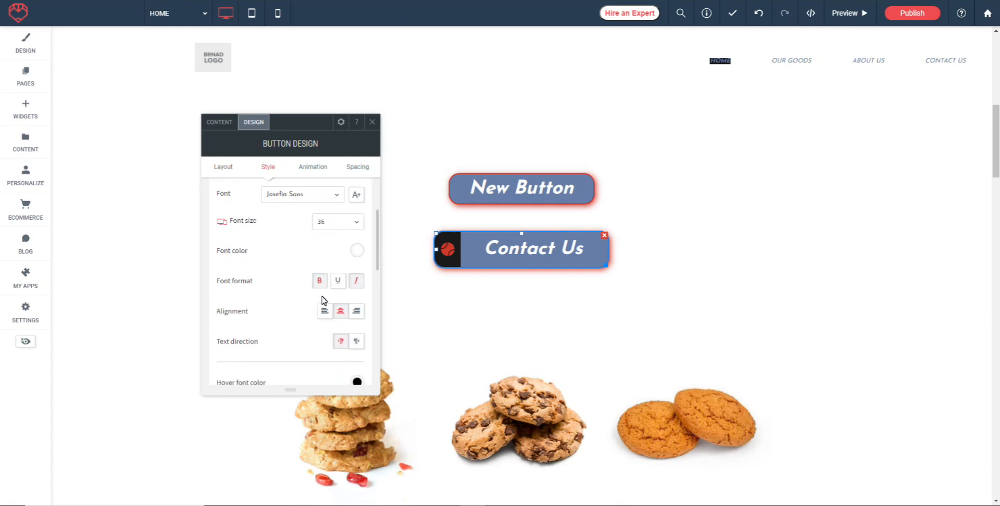
scroll(295, 318, down, 1)
scroll(299, 302, down, 2)
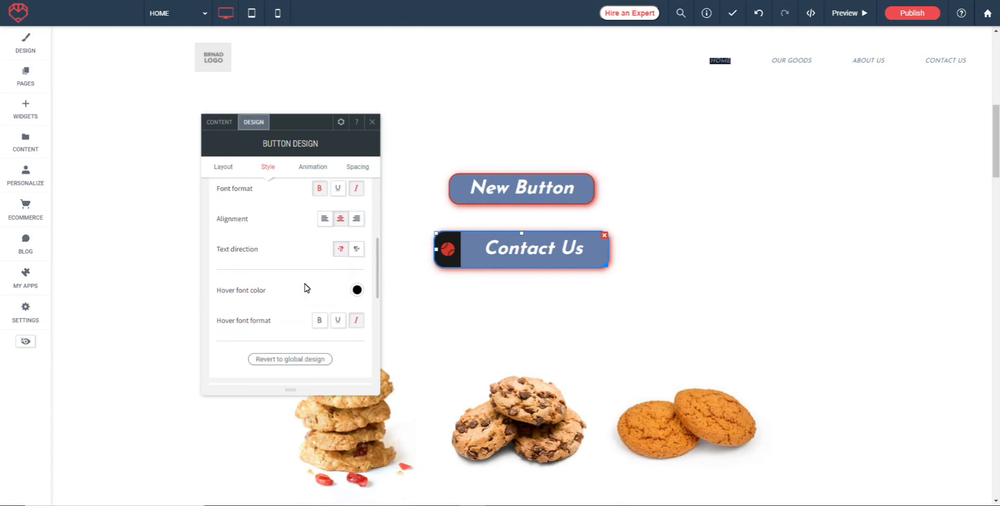
scroll(295, 298, down, 5)
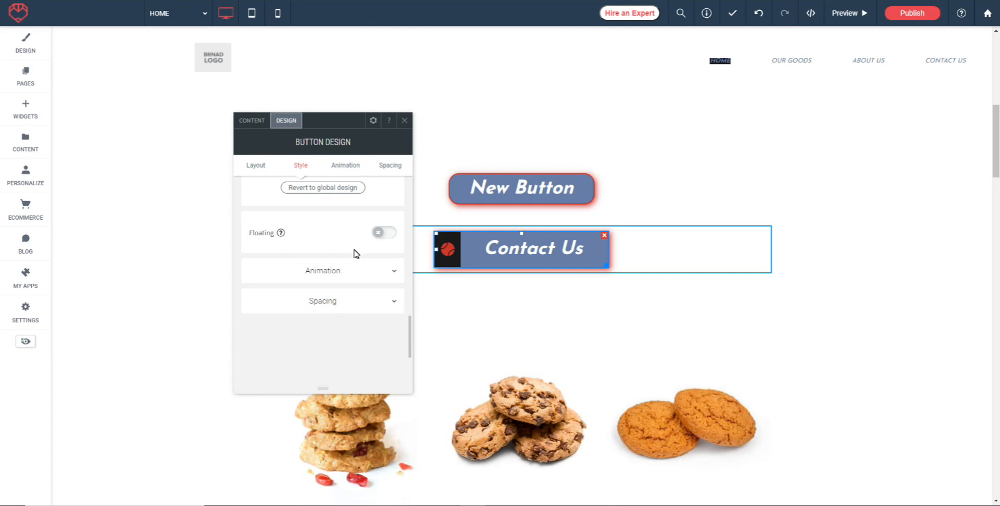
Step: Look at the trigger choices available for the Contact Us button's animation
scroll(334, 241, down, 1)
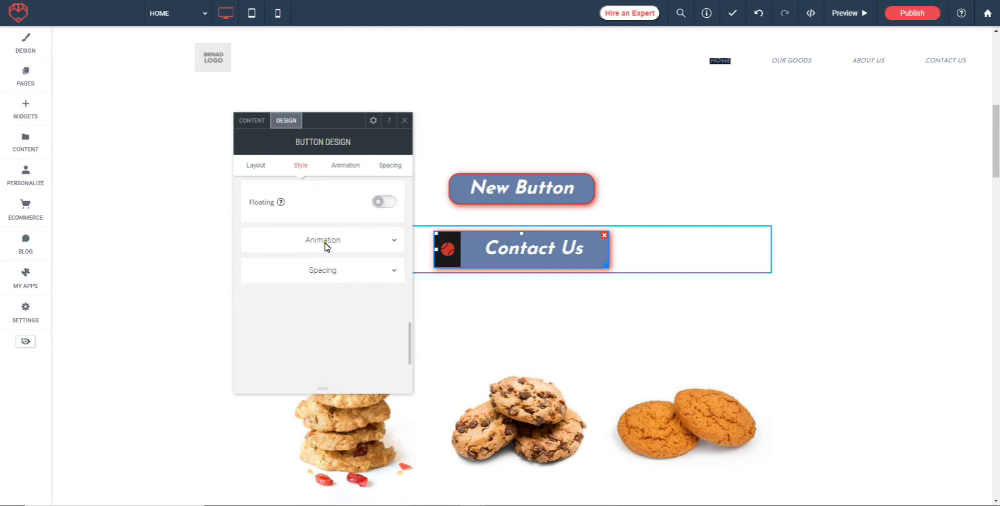
click(328, 244)
scroll(349, 244, down, 1)
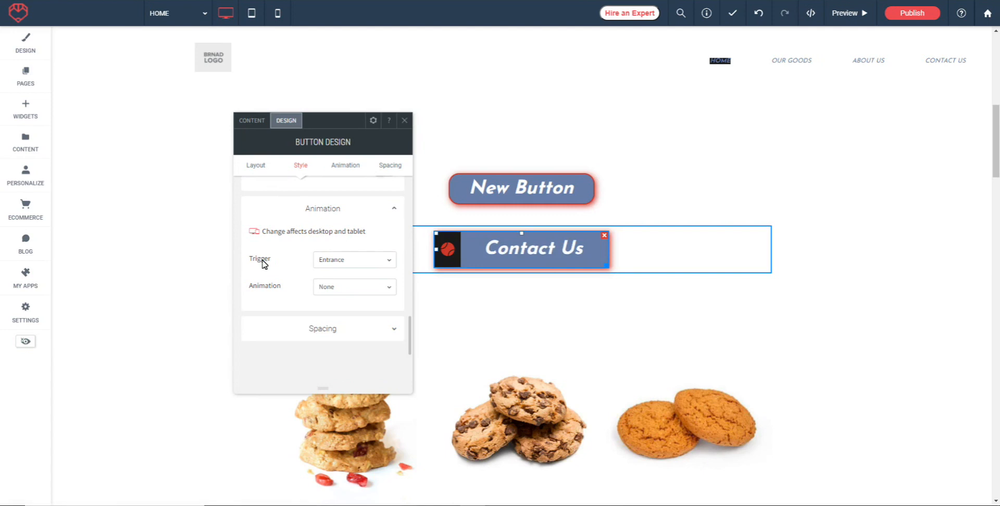
click(372, 262)
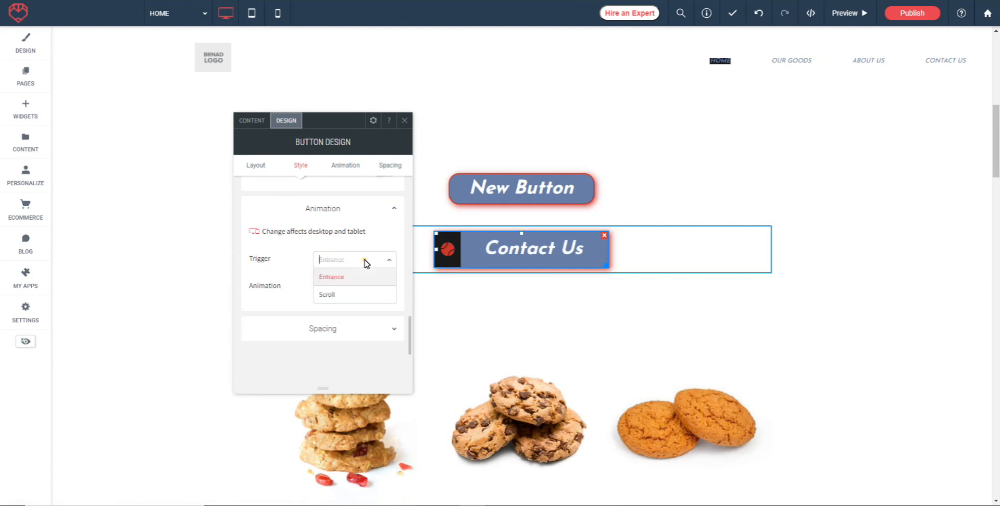
click(283, 256)
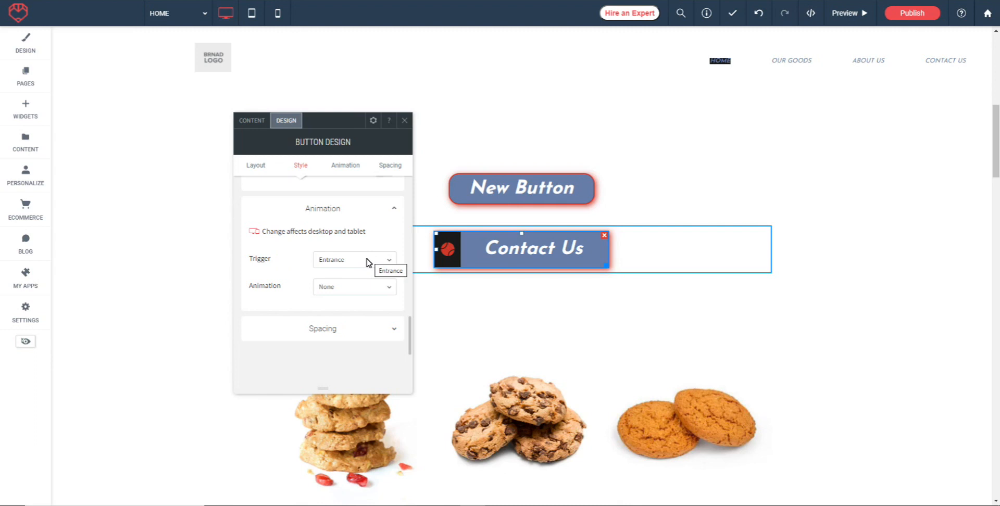
scroll(295, 216, down, 1)
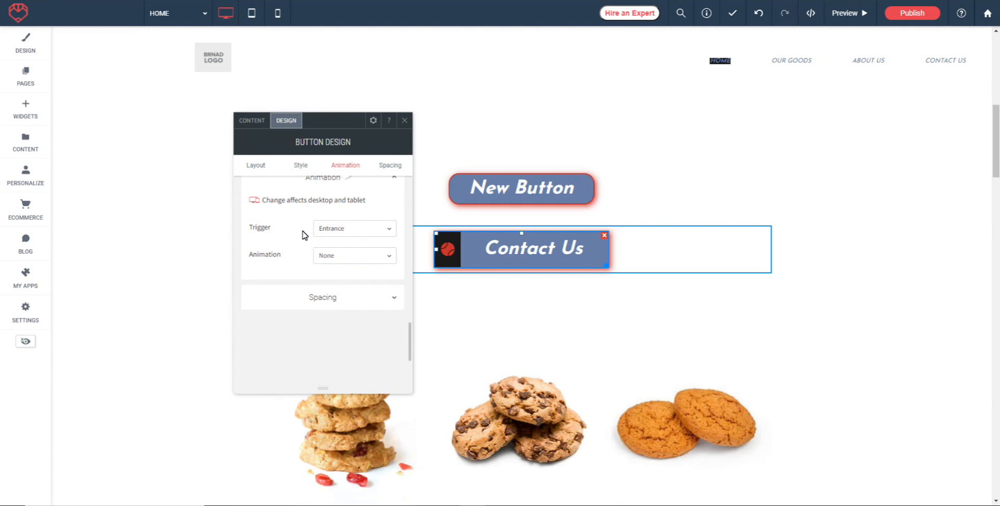
Step: Give the Contact Us button a Rotate in entrance animation with the direction From top left, and preview it
click(345, 257)
scroll(349, 281, down, 1)
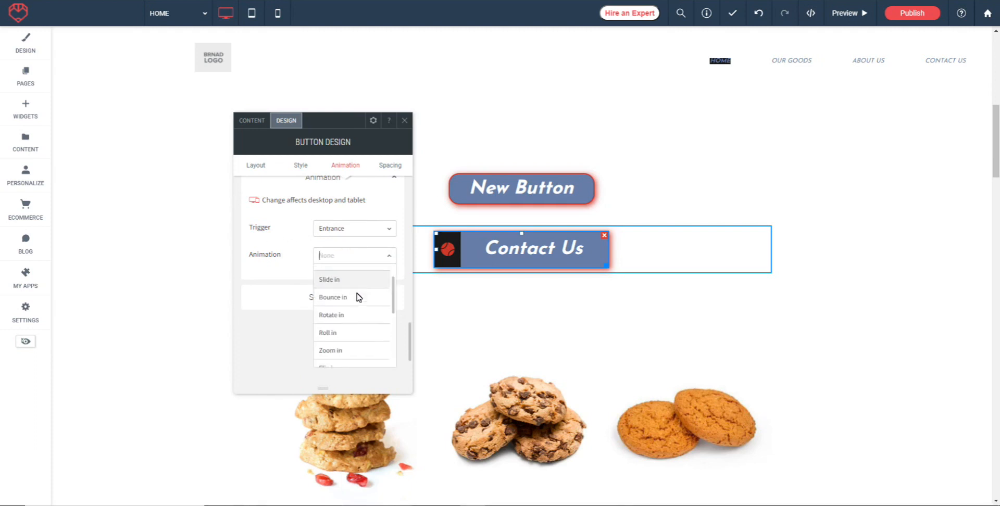
click(341, 313)
scroll(342, 292, down, 1)
click(342, 253)
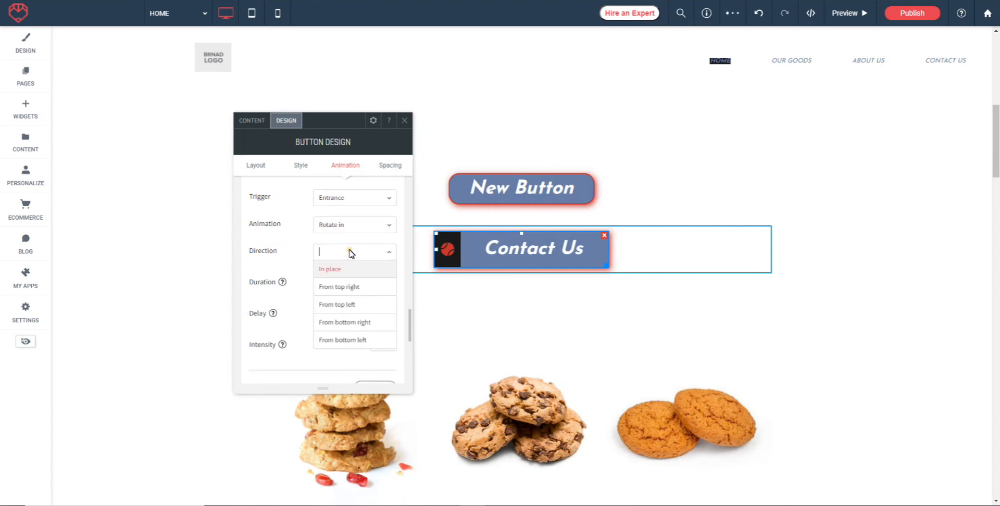
click(341, 307)
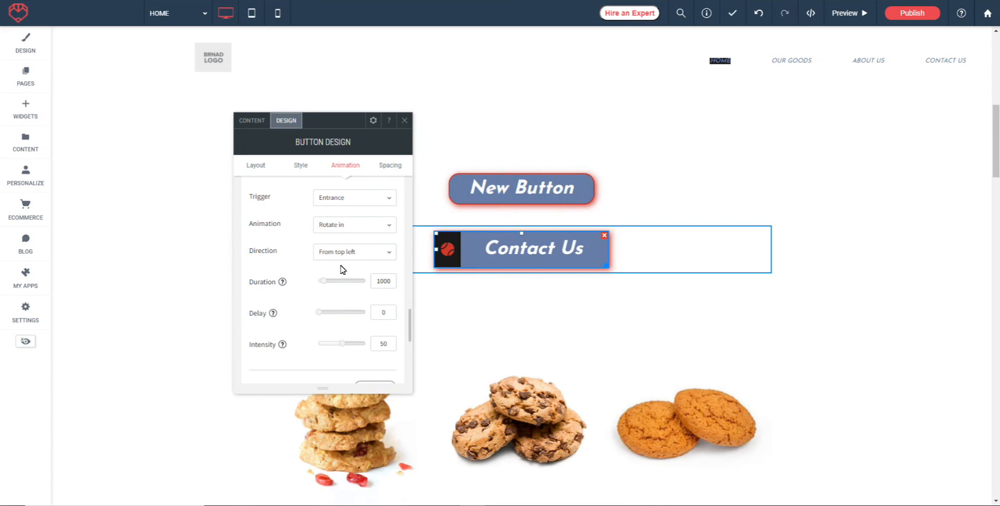
scroll(294, 259, down, 2)
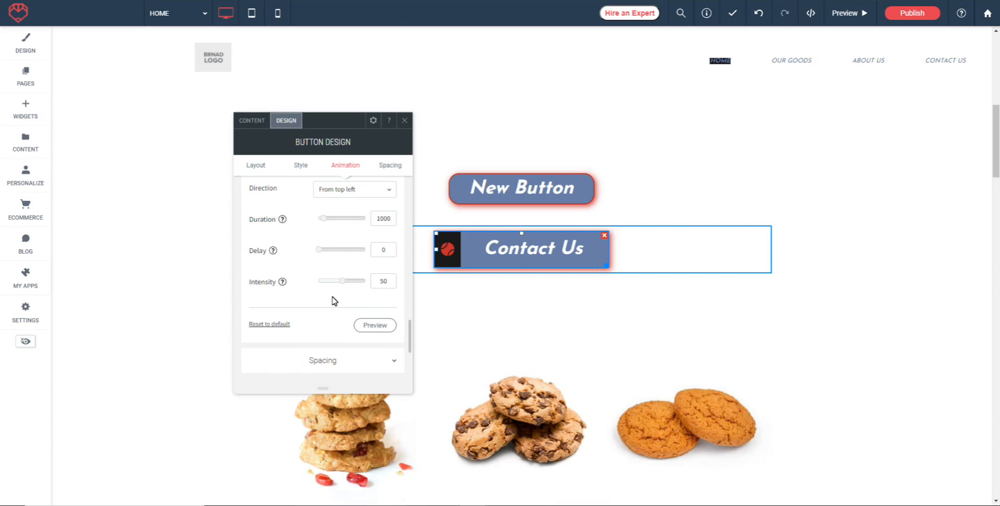
click(376, 326)
Step: Look at the padding settings of the Contact Us button
scroll(319, 284, down, 2)
click(326, 301)
scroll(292, 302, down, 2)
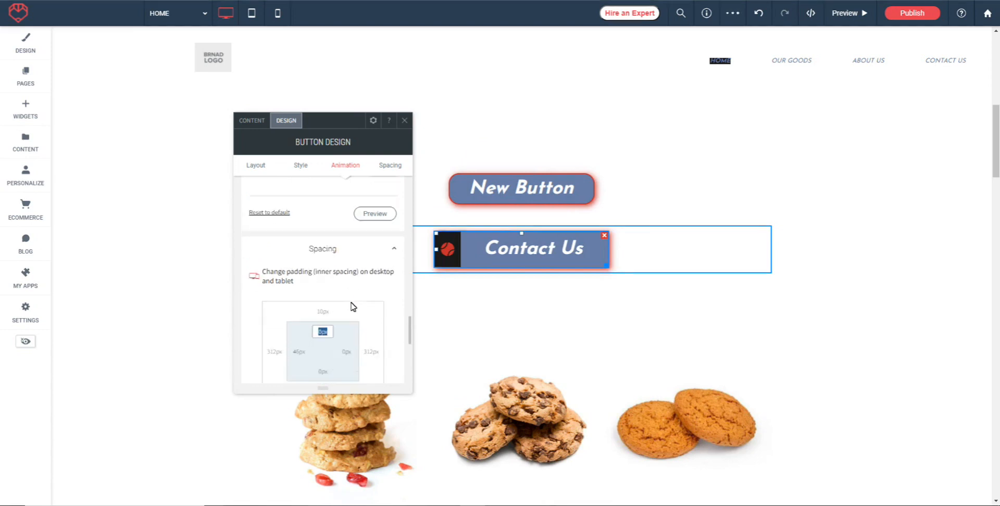
Step: Make the Contact Us button floating and check how it behaves elsewhere on the page
scroll(368, 336, up, 3)
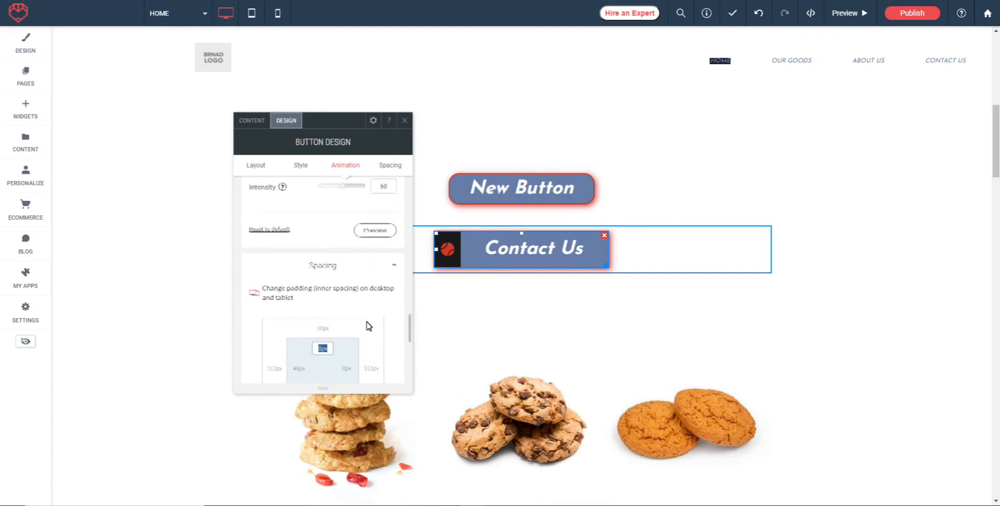
scroll(350, 330, up, 2)
scroll(350, 331, up, 6)
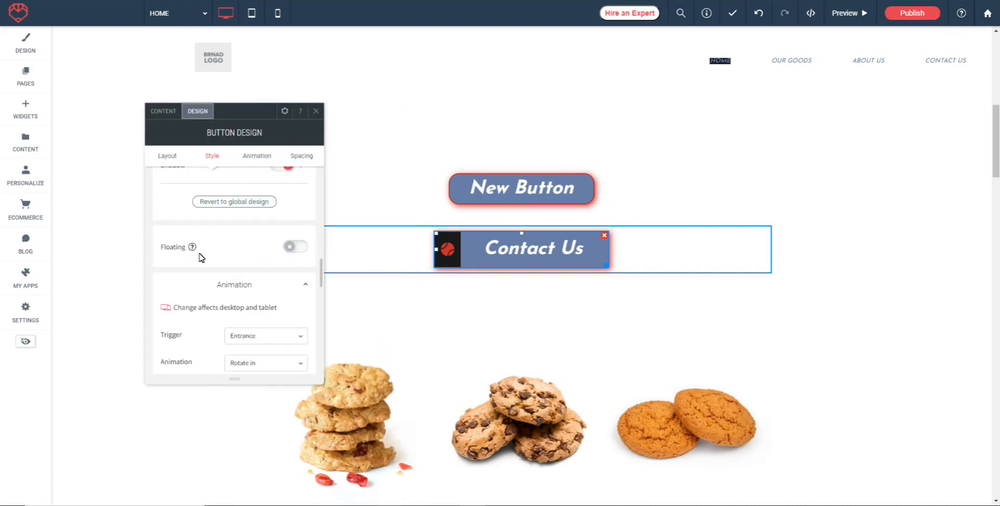
click(302, 250)
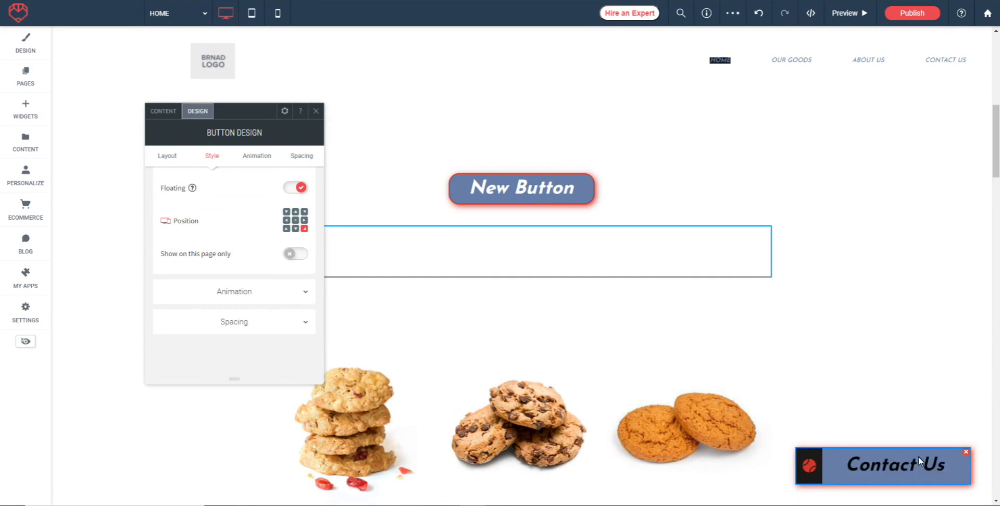
drag(997, 138, 996, 88)
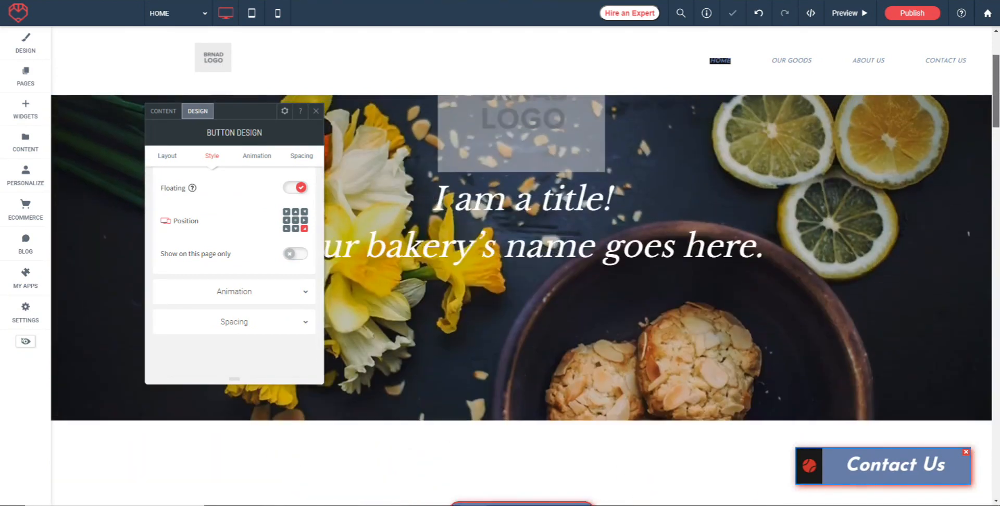
Step: Try the floating button in other page positions, return it to the bottom right corner, and try showing it on this page only
click(305, 220)
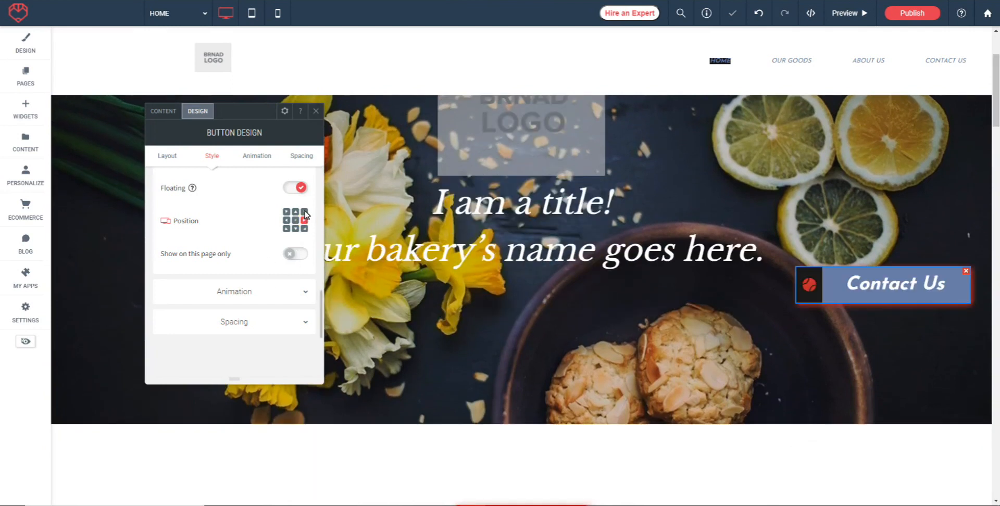
click(304, 212)
click(286, 213)
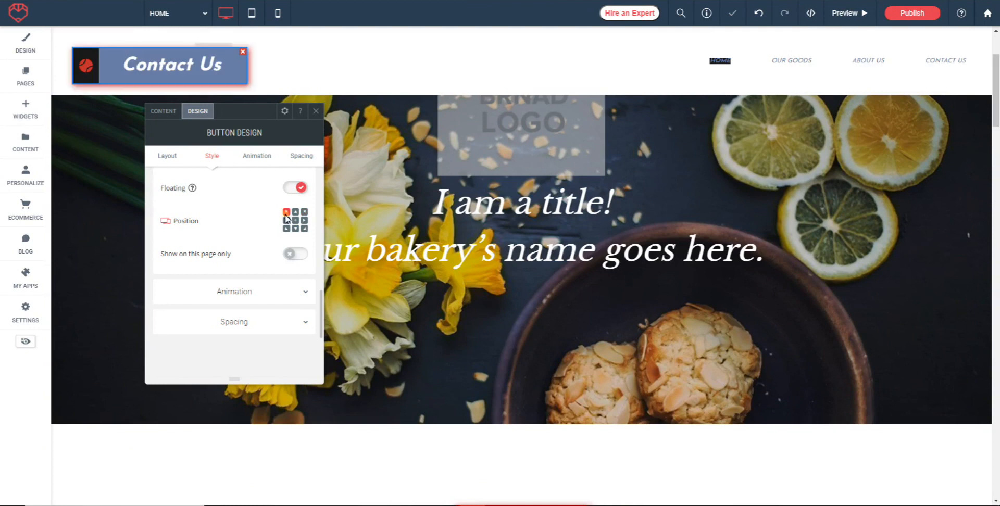
click(287, 229)
click(295, 229)
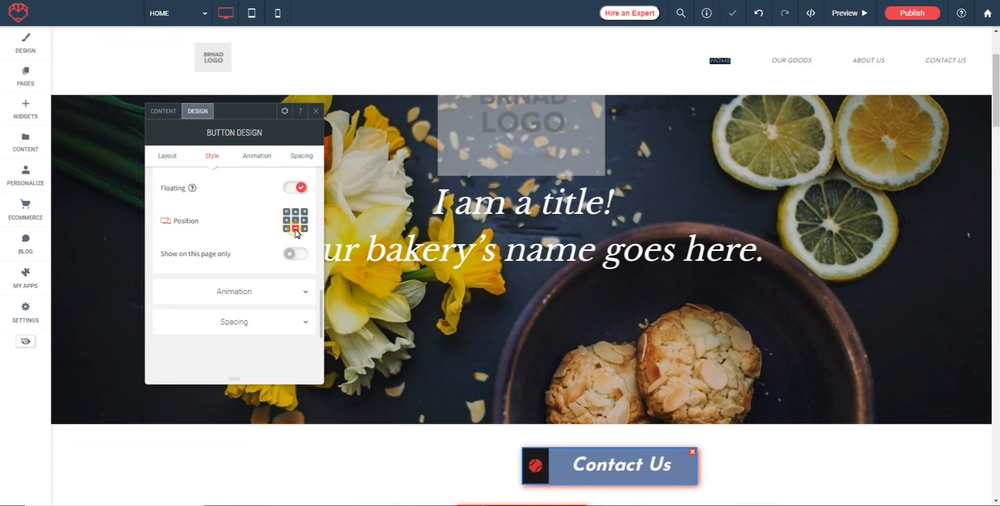
click(305, 228)
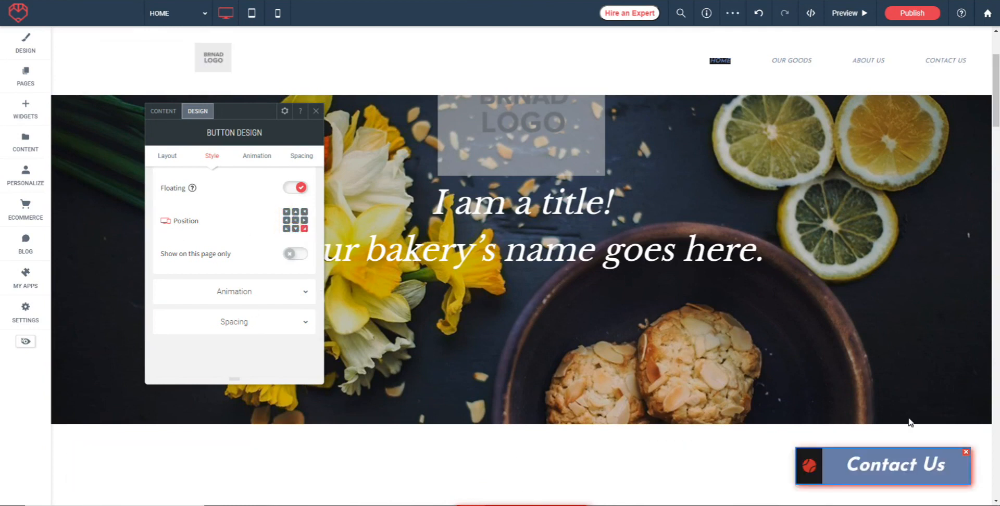
click(303, 256)
click(288, 255)
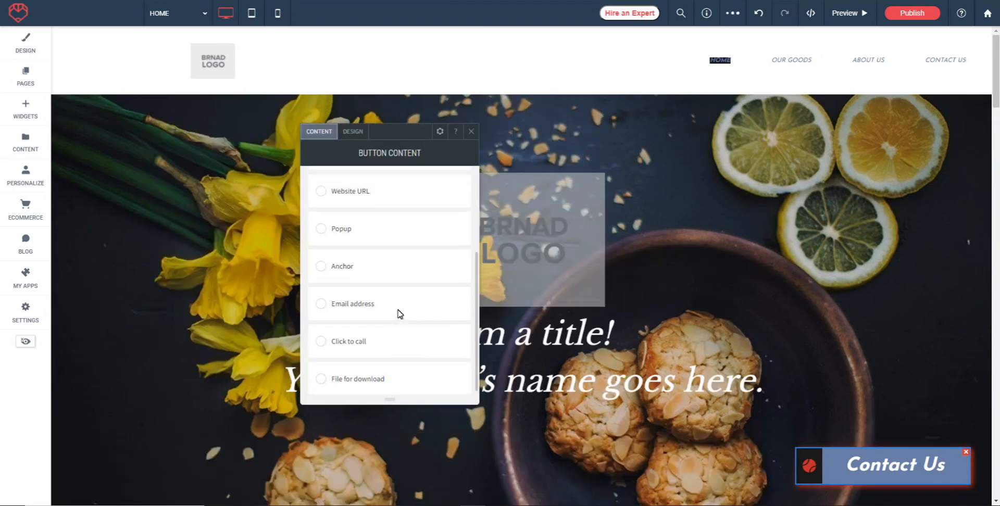
Step: Review the Contact Us button's text and link destination options
scroll(400, 313, up, 3)
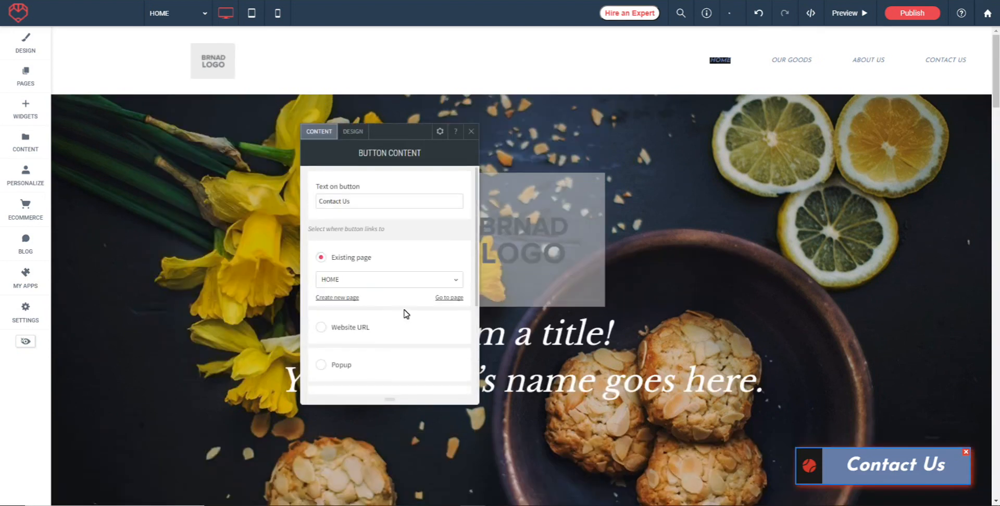